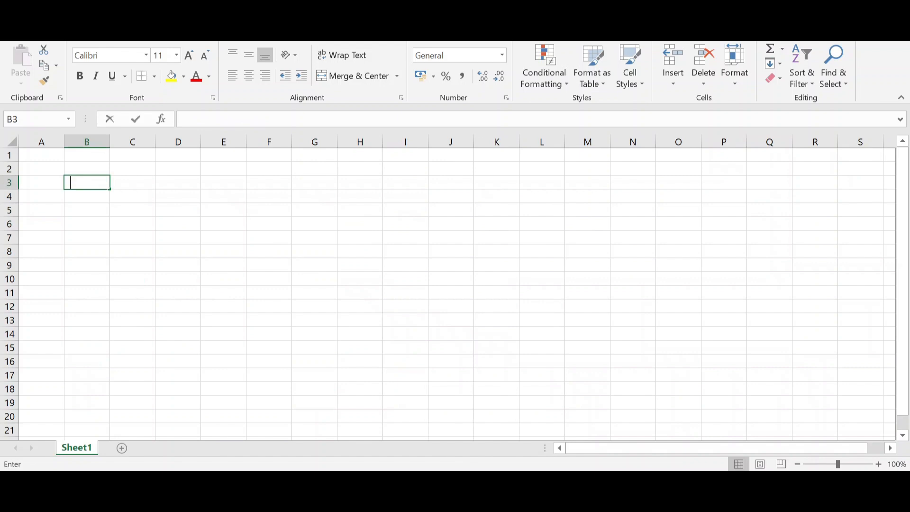
Enter the header "Last Name" in cell B3
type("NAme")
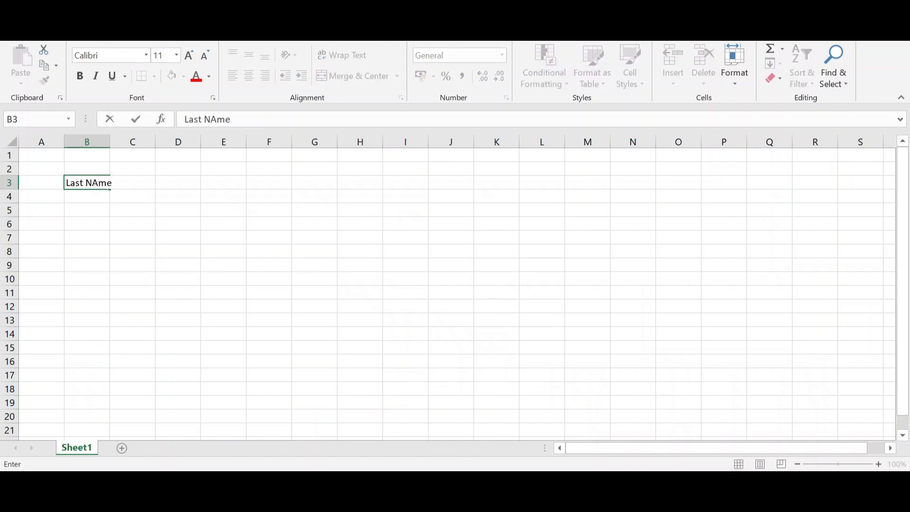
key("BackSpace")
key("BackSpace")
key("BackSpace")
key("Tab")
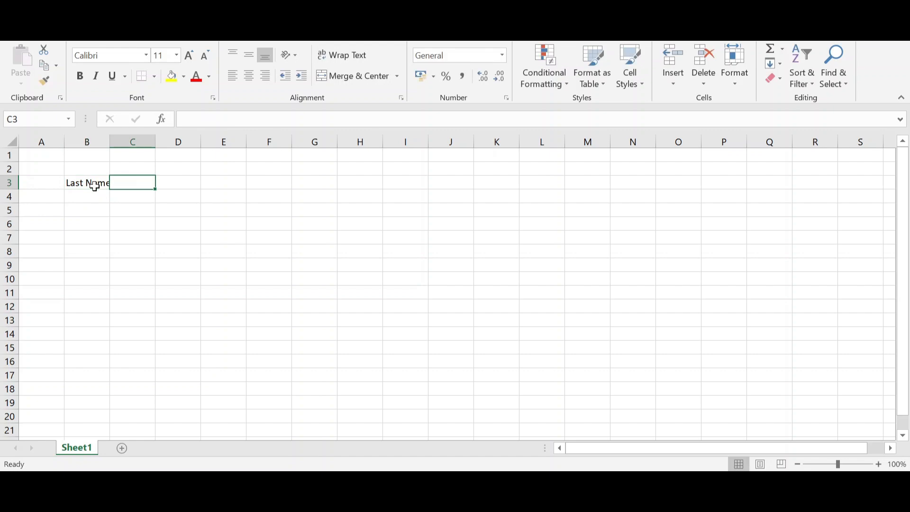
Enter the header "First Name" in cell C3
type("Fi")
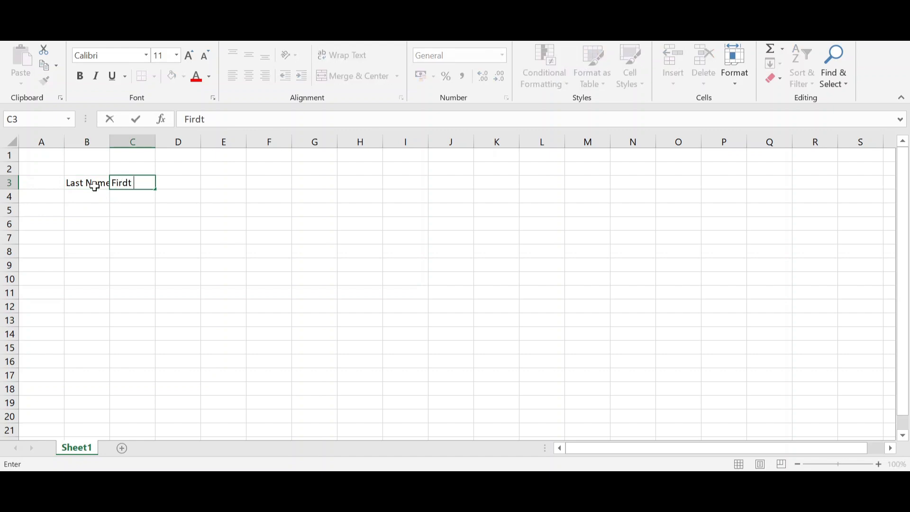
type("rdt")
key("BackSpace")
key("BackSpace")
key("BackSpace")
type("st Nam")
key("Tab")
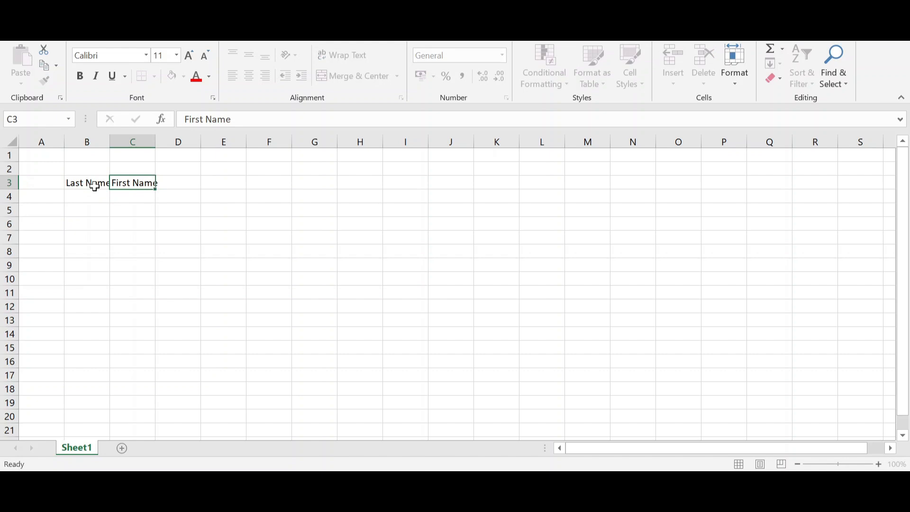
Enter the headers "Hourly Pay", "Hours Worked" and "Pay" in cells D3 to F3
type("Hourly Pay")
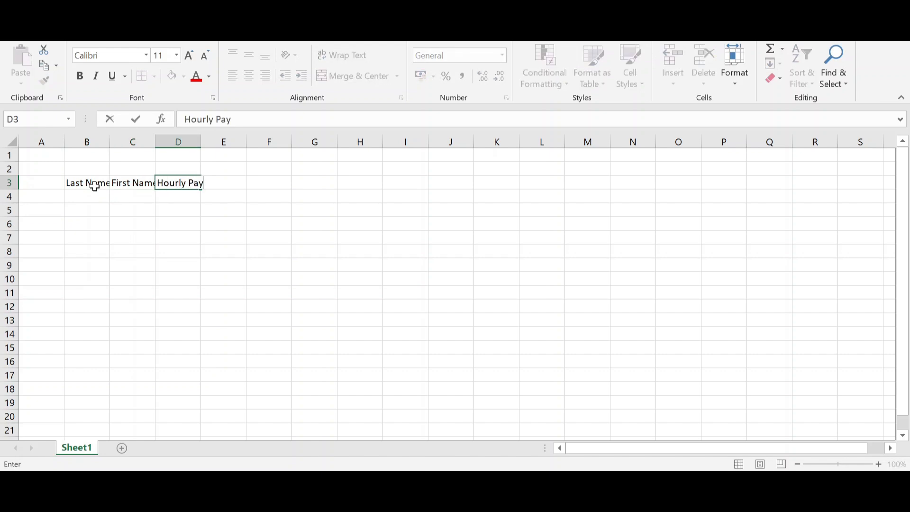
key("Tab")
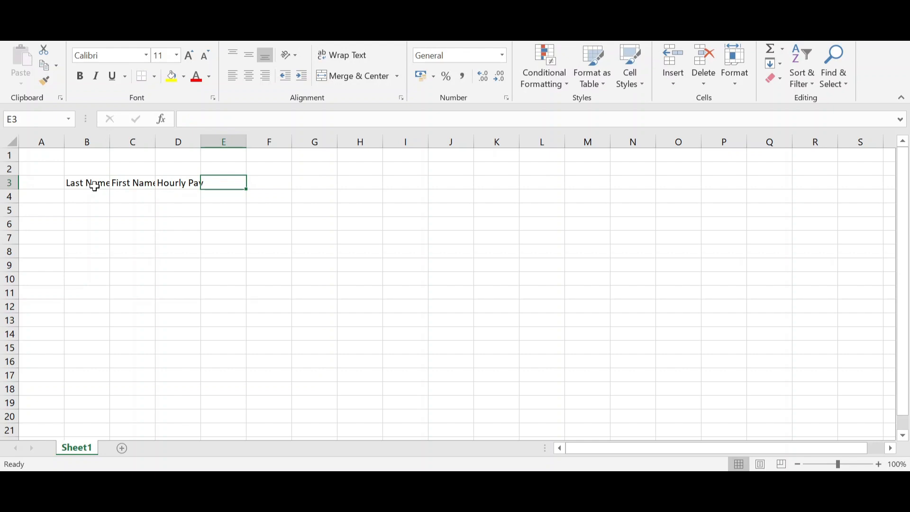
type("Hours ")
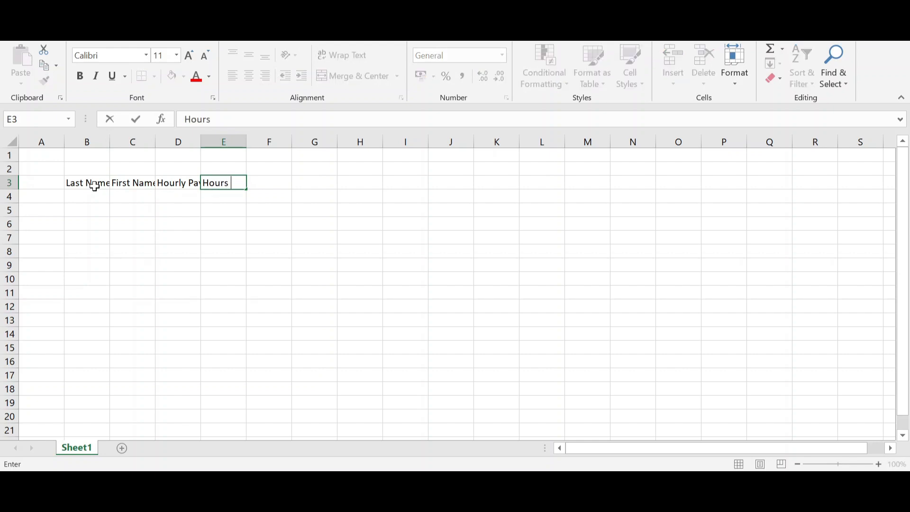
type("Worked")
key("Tab")
type("Pay")
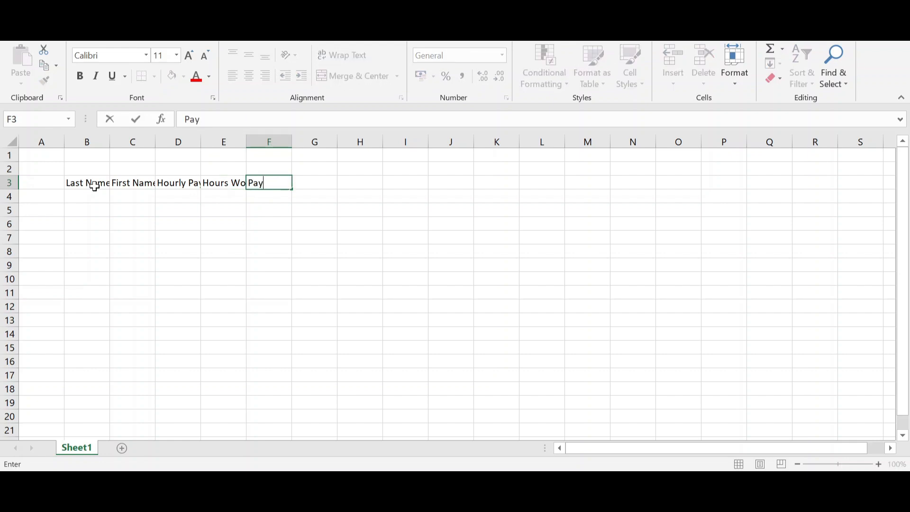
key("Return")
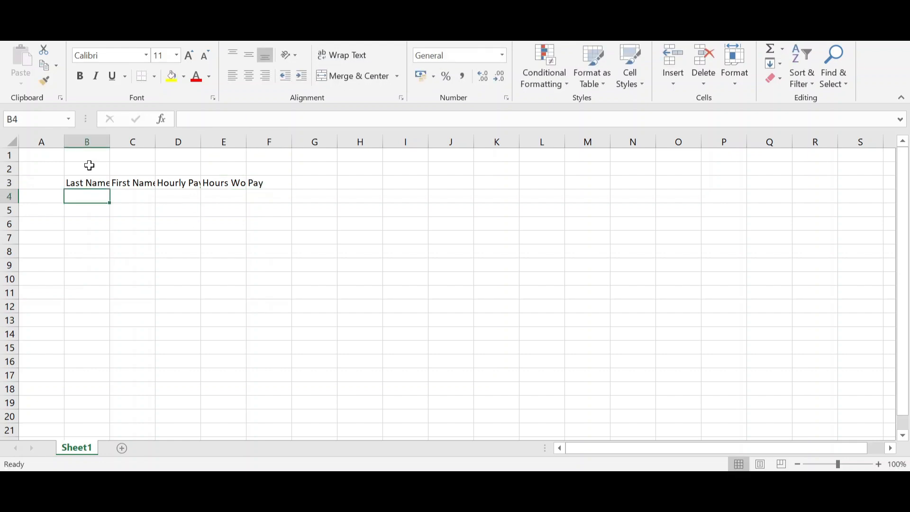
Insert a blank row above row 2 and enter the title "Employ Payrol" in cell B2
right_click(6, 169)
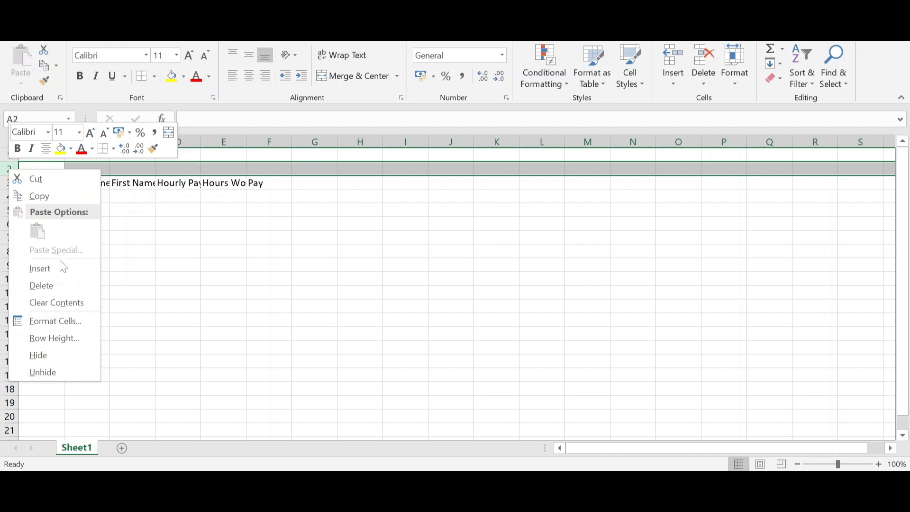
left_click(58, 266)
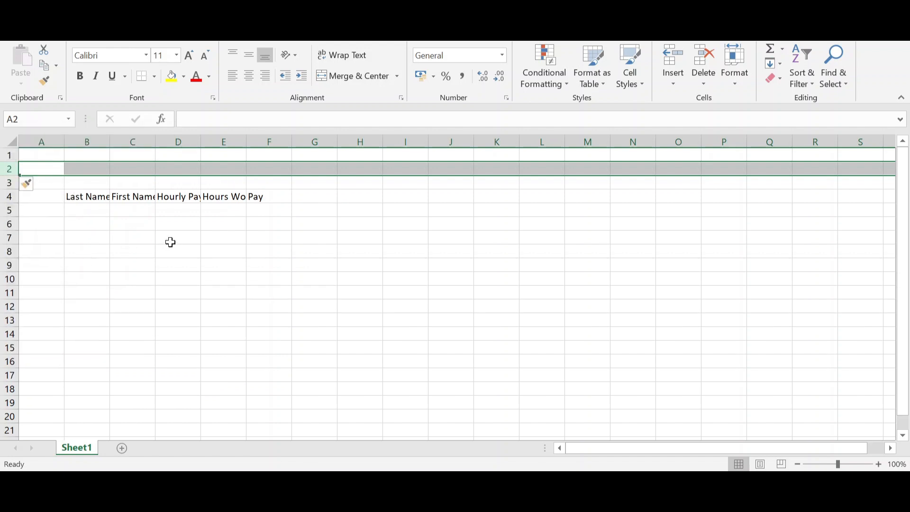
left_click(88, 168)
type("Pa")
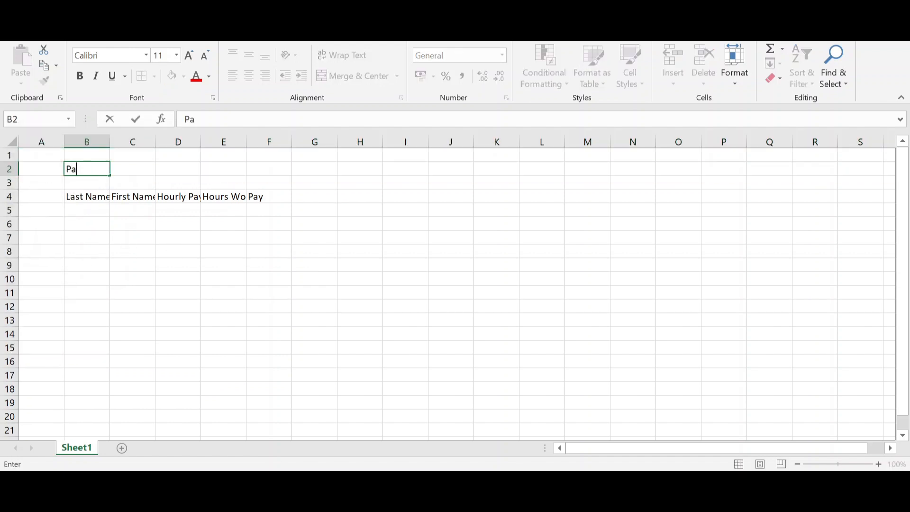
key("BackSpace")
key("BackSpace")
key("BackSpace")
type("Employ Payrol")
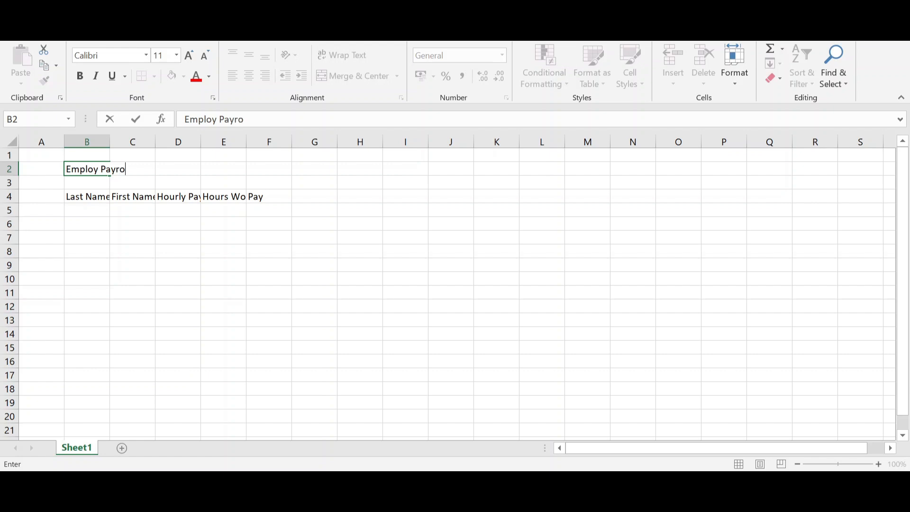
left_click(233, 195)
Merge cells B2:C2 holding the title and left-align its text
left_click(94, 169)
left_click_drag(95, 169, 135, 170)
left_click(362, 77)
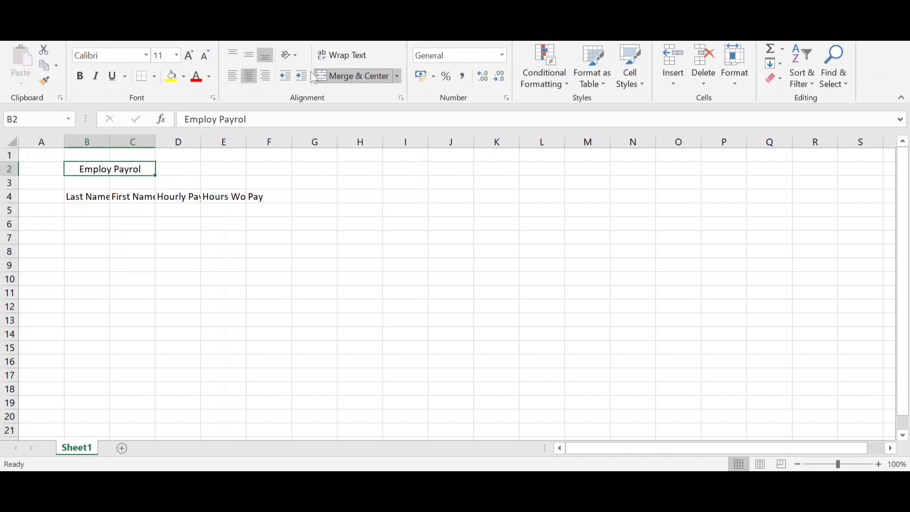
left_click(233, 75)
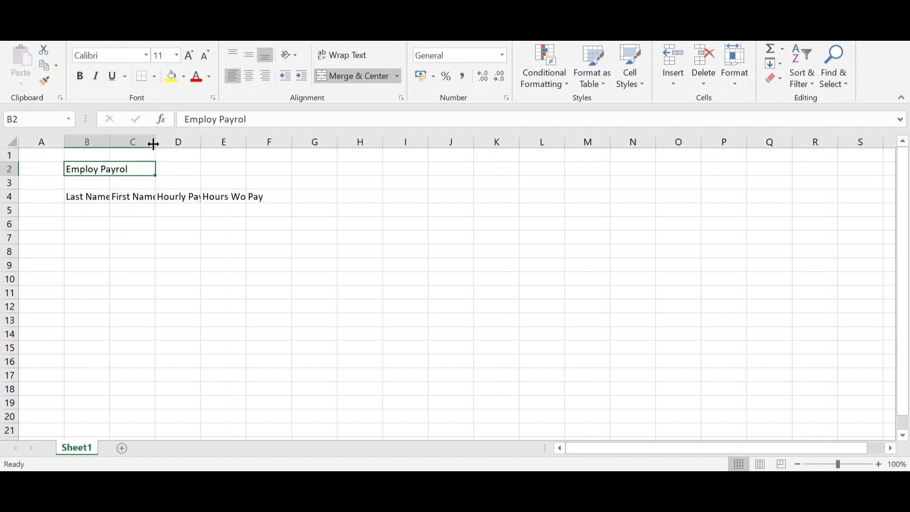
Widen columns B, C and D to show their headers, and autofit column E to "Hours Worked"
left_click_drag(155, 142, 169, 144)
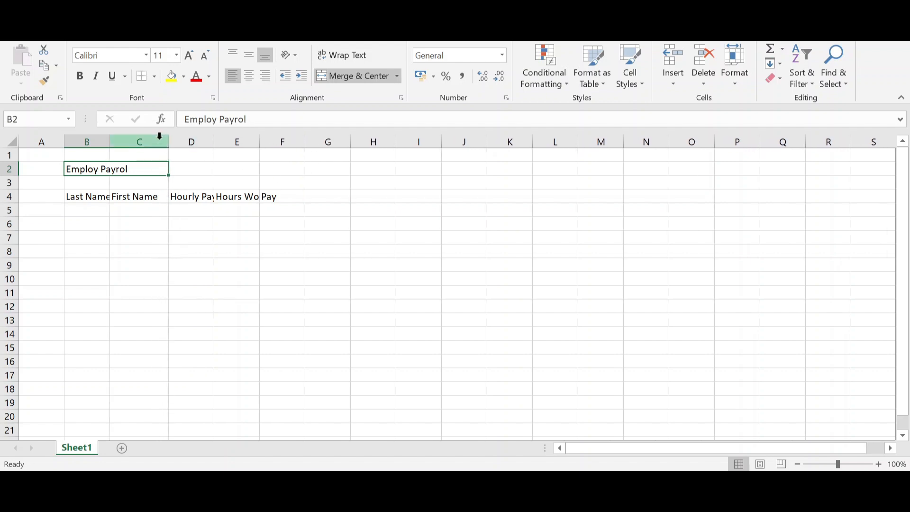
left_click_drag(109, 141, 115, 141)
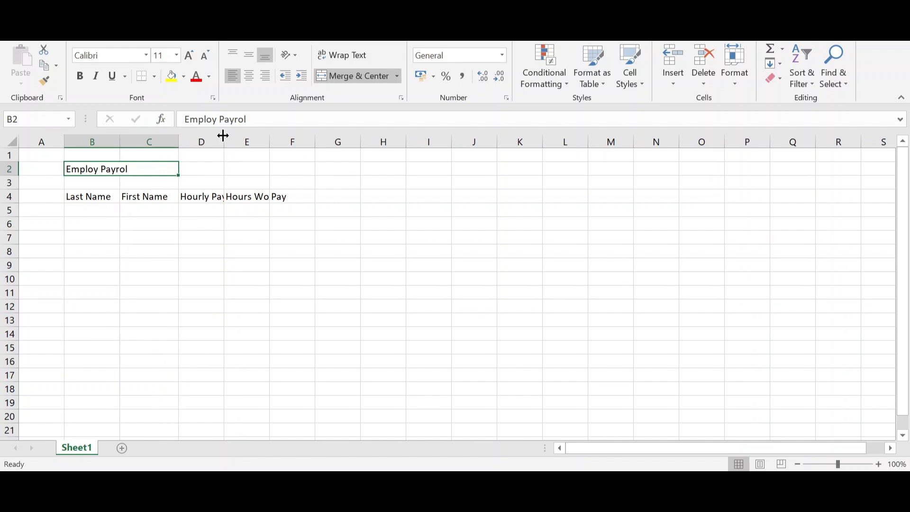
left_click_drag(222, 136, 229, 136)
left_click(105, 209)
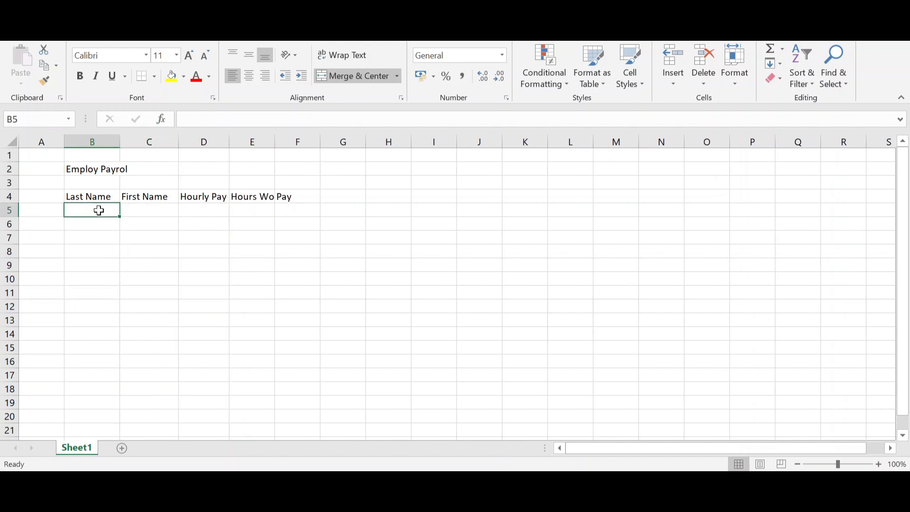
left_click_drag(119, 210, 286, 209)
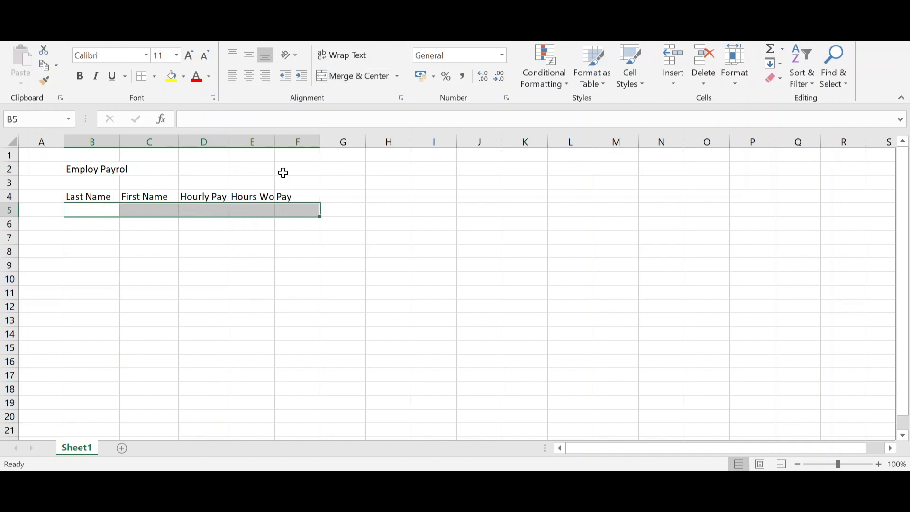
double_click(276, 141)
left_click(424, 307)
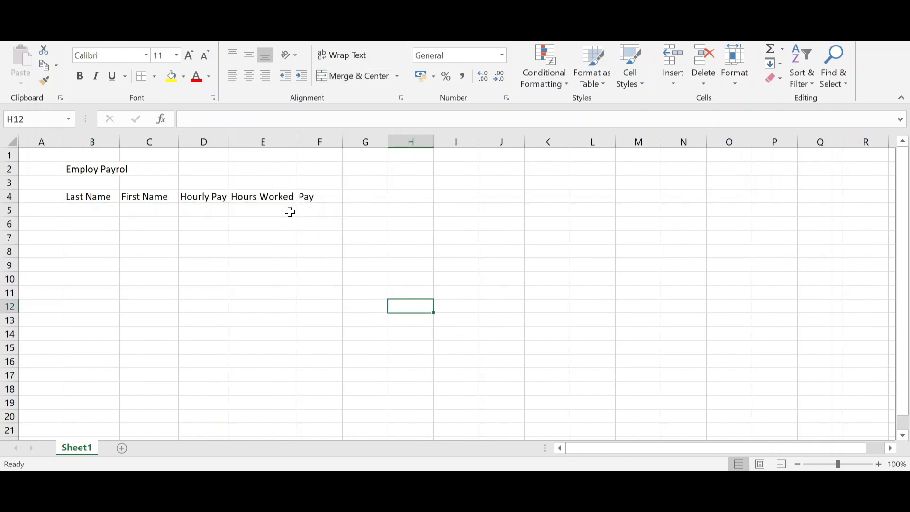
left_click(101, 210)
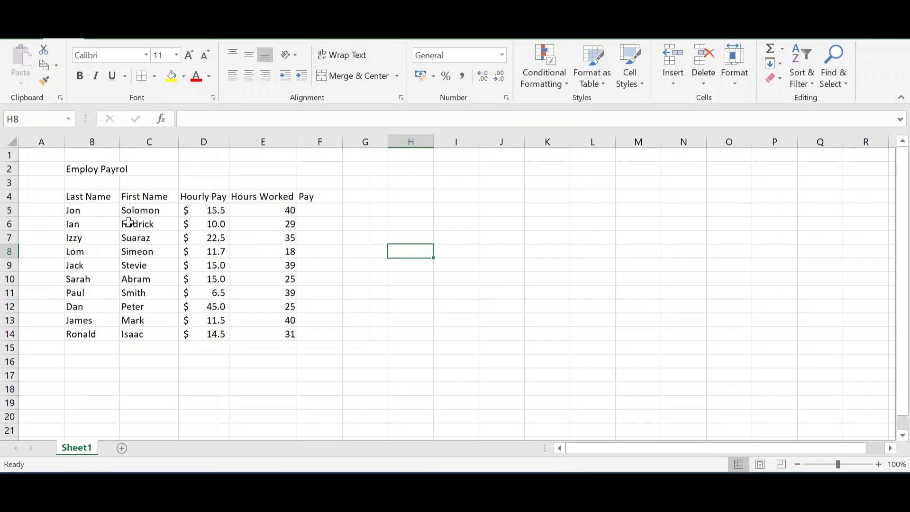
left_click(89, 210)
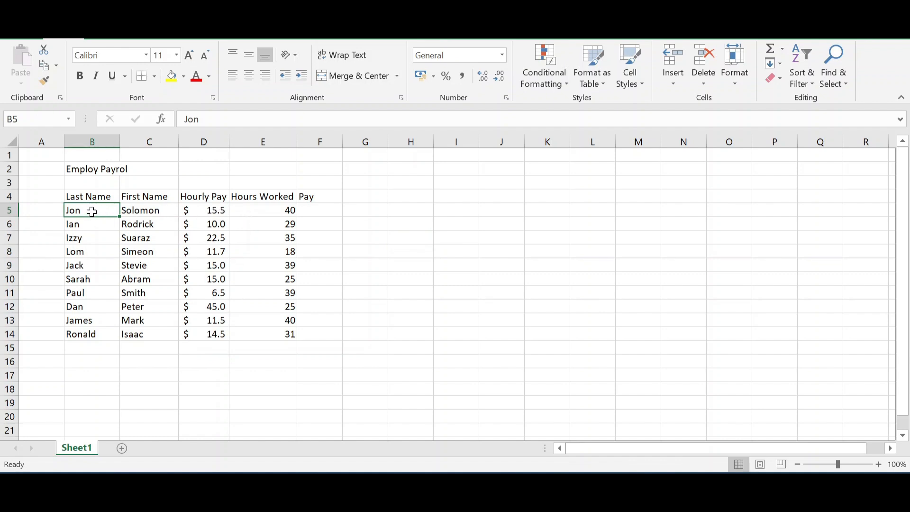
left_click_drag(89, 210, 204, 209)
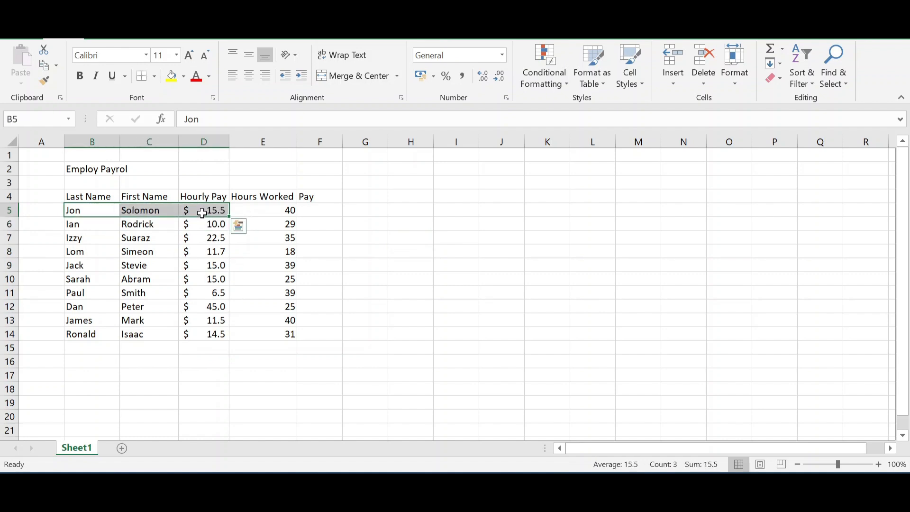
left_click(256, 209)
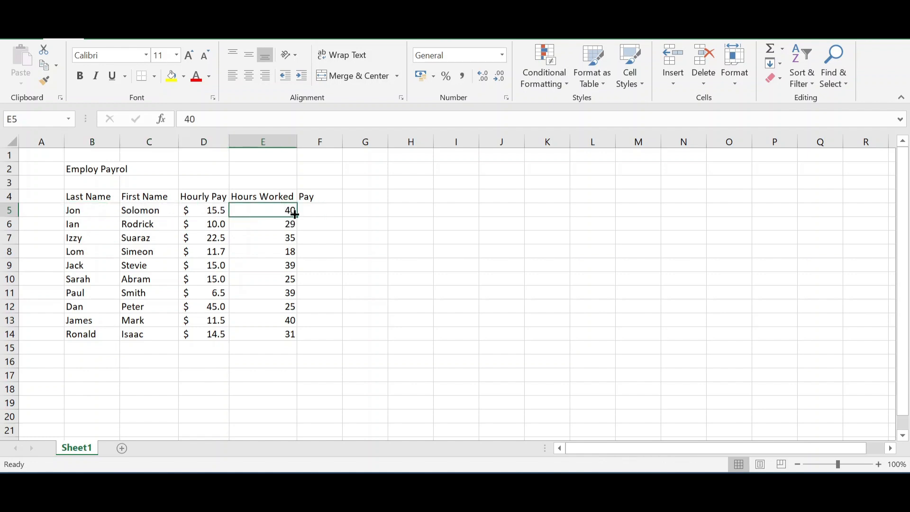
Enter the formula =D5*E5 in cell F5 to calculate the first employee's pay
left_click(320, 209)
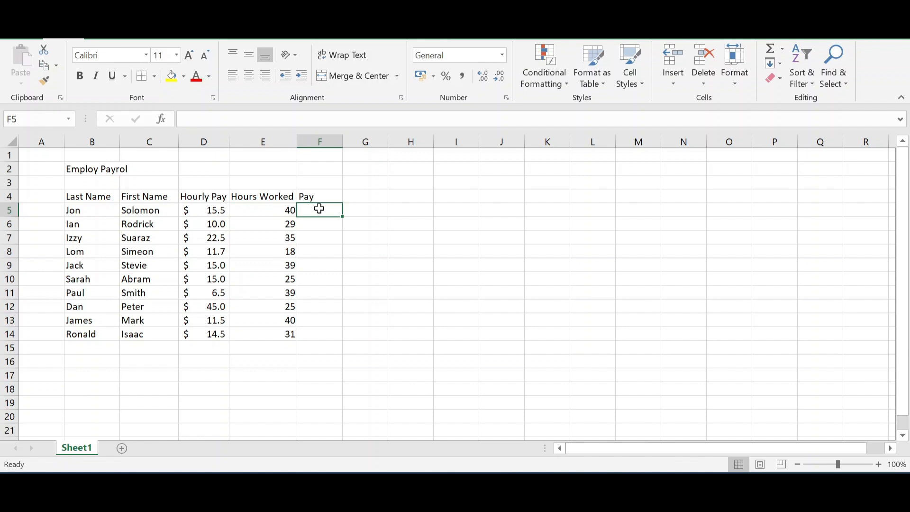
type("=")
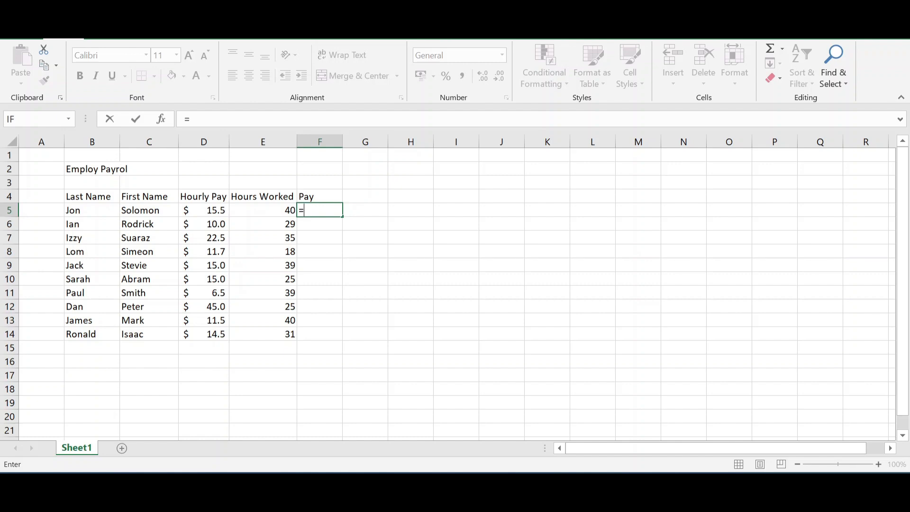
key("BackSpace")
type("=")
left_click(211, 210)
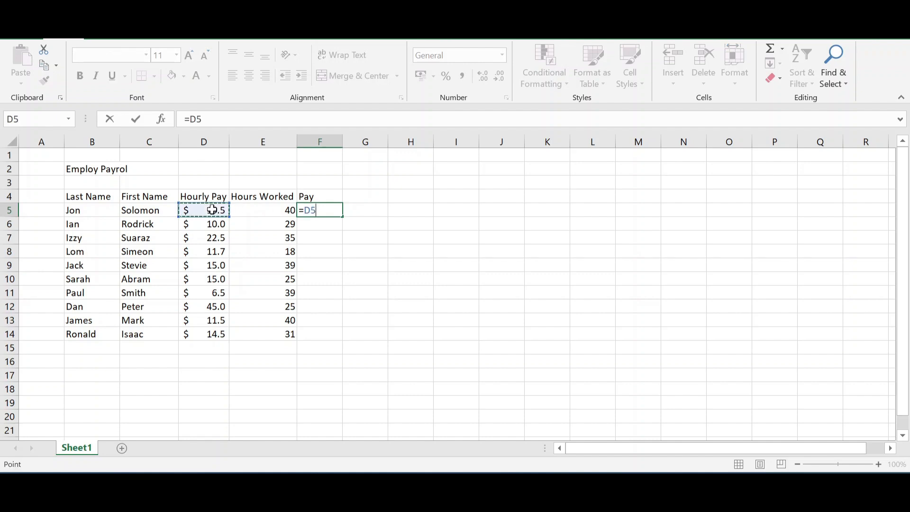
type("*")
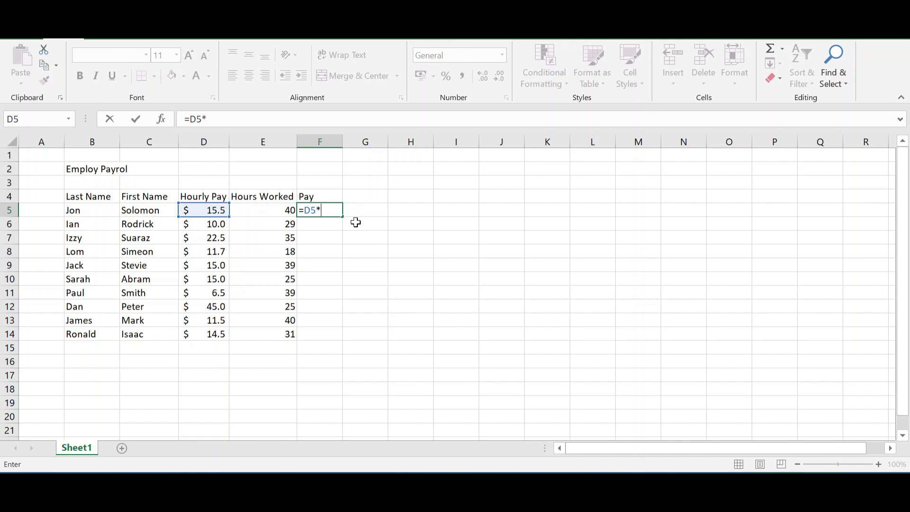
left_click(273, 210)
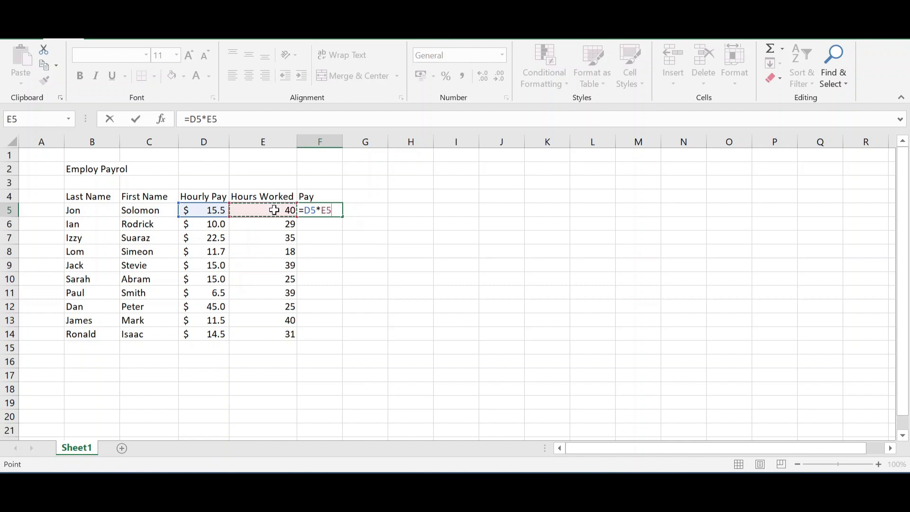
key("Return")
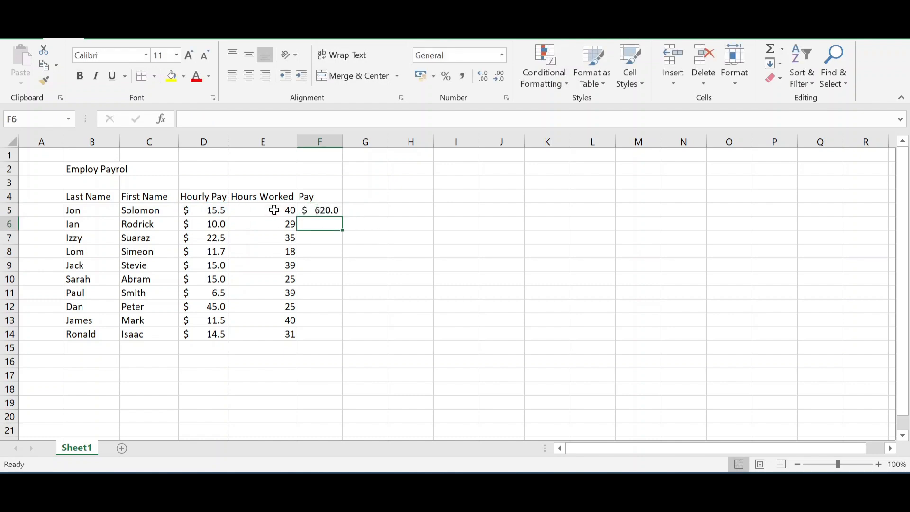
Fill the pay formula from F5 down to F14 and select the range F5:F14
left_click(326, 208)
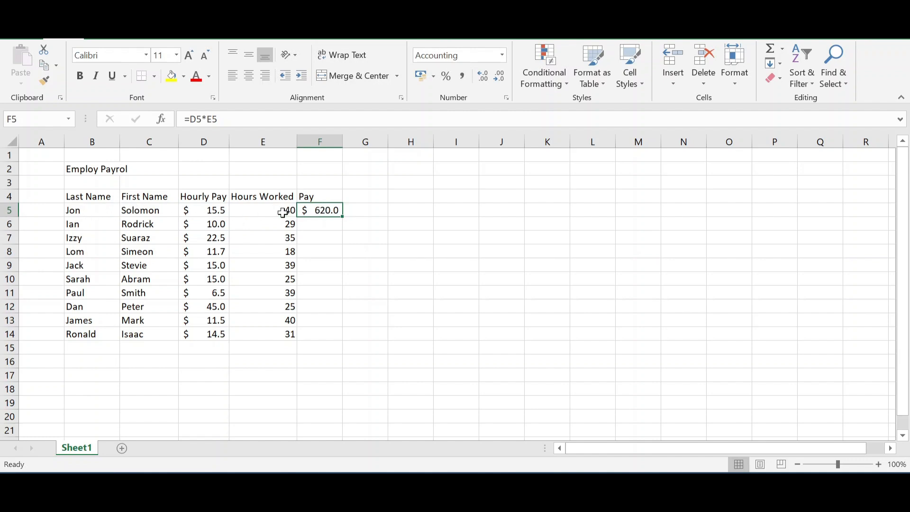
double_click(343, 217)
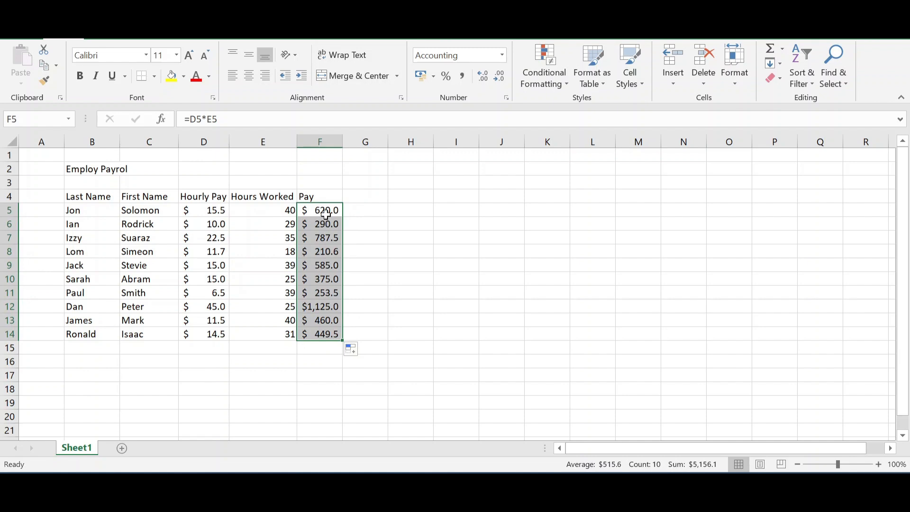
left_click_drag(327, 209, 319, 341)
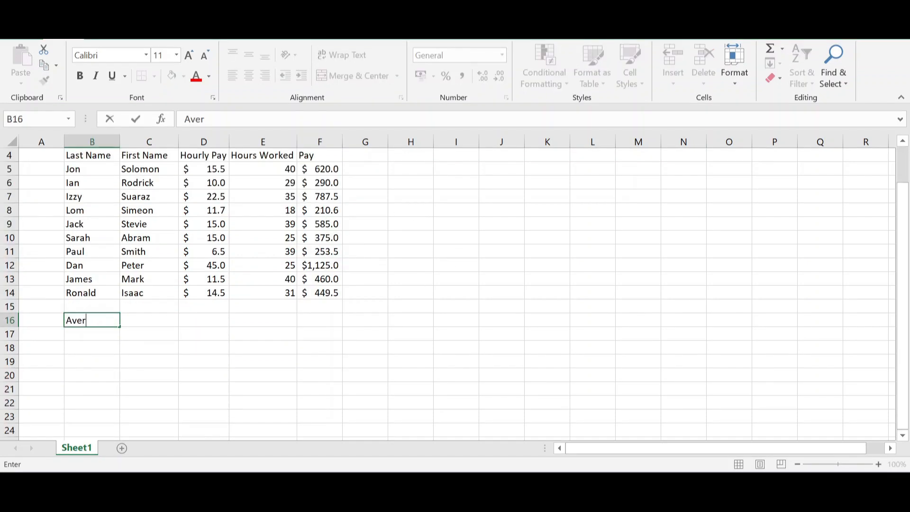
Enter the summary labels Average, Minimum, Maximum and Total in cells B16 to B19
type("age")
key("Return")
type("Mi")
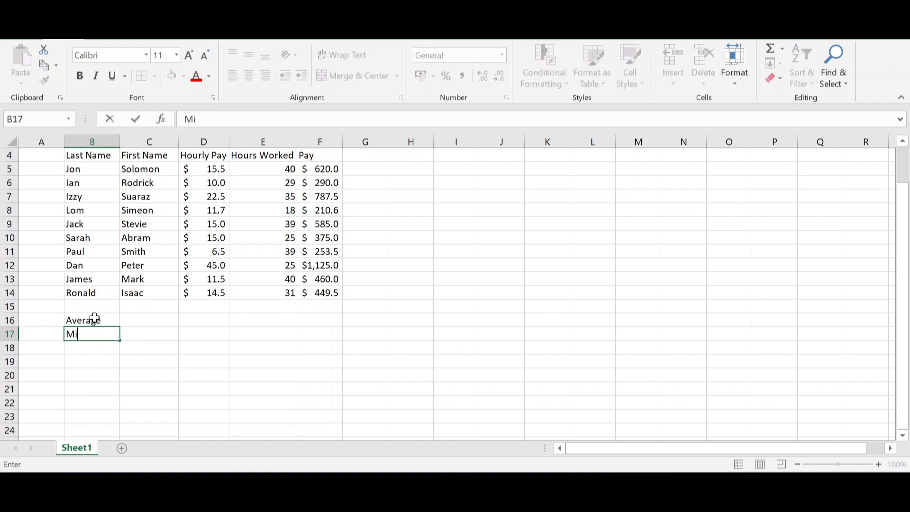
type("nimum")
key("Return")
type("Maxi")
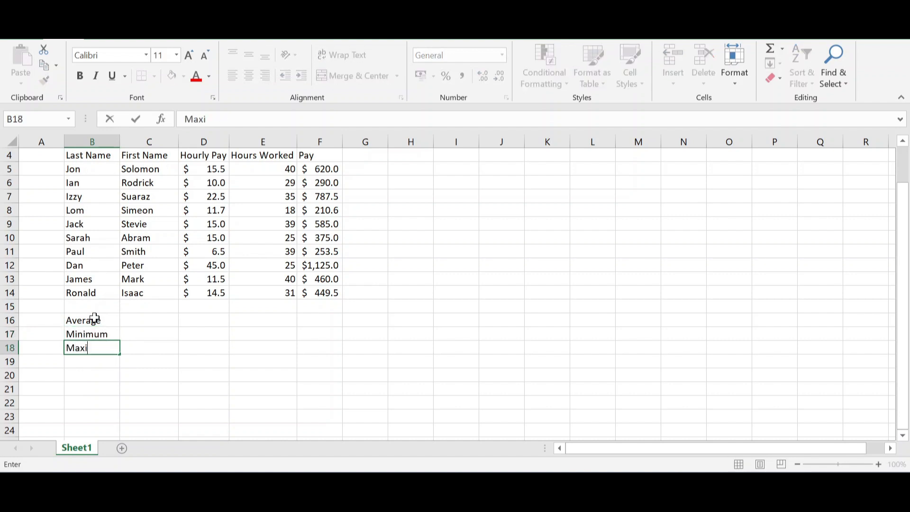
type("mum")
key("Return")
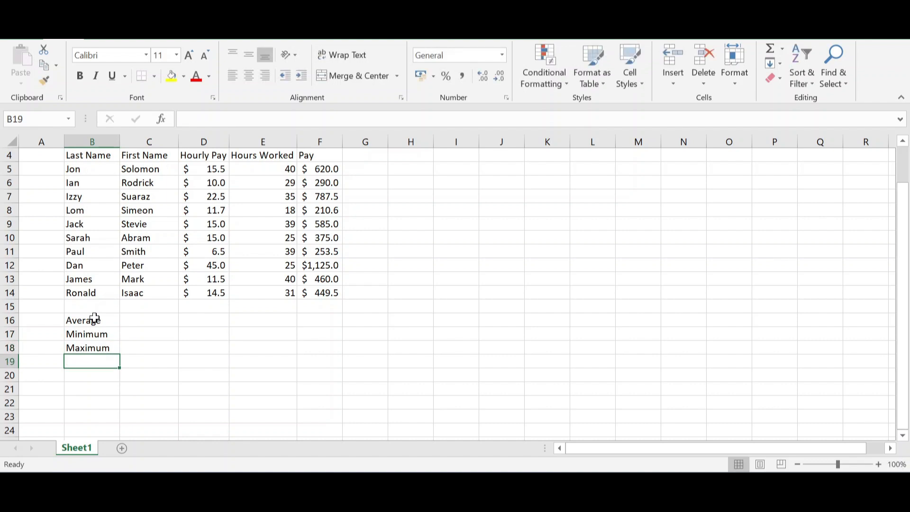
type("Ti")
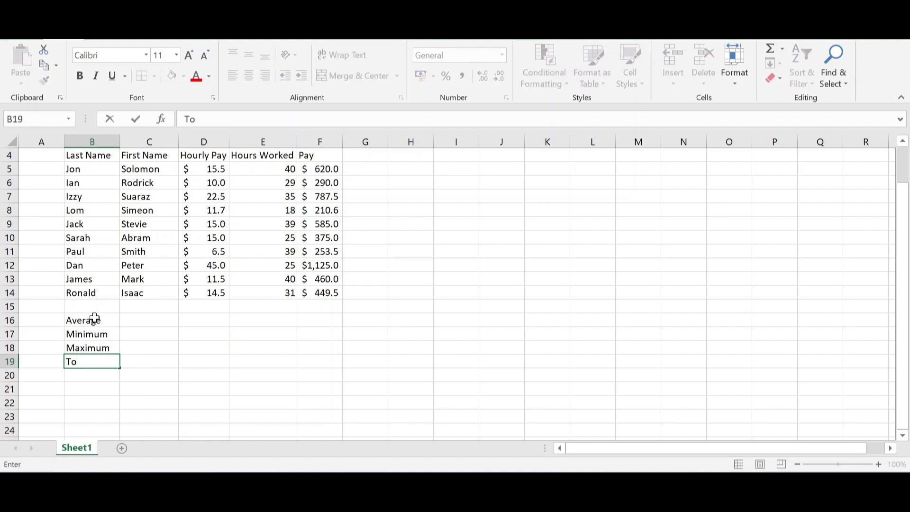
type("tal")
key("Return")
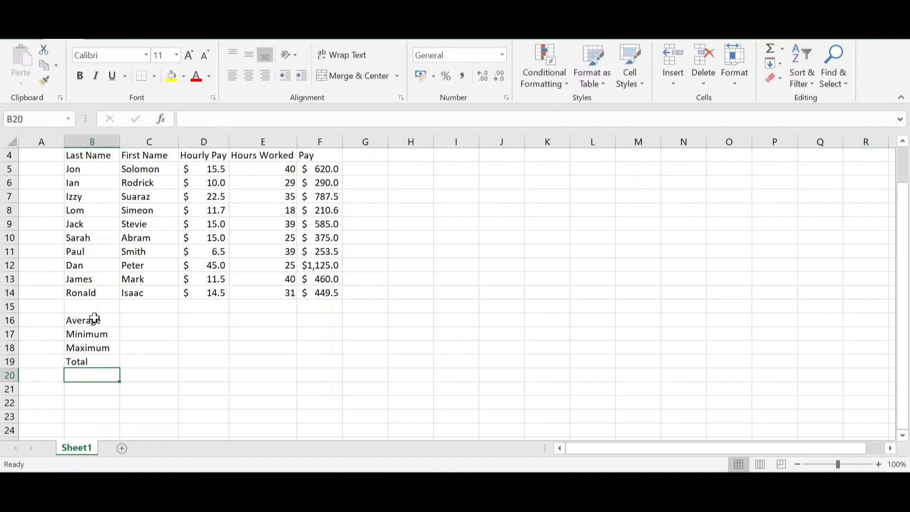
Calculate the average pay in cell F16 with the AVERAGE function over F5:F14
left_click(319, 321)
scroll(335, 290, "up", 1)
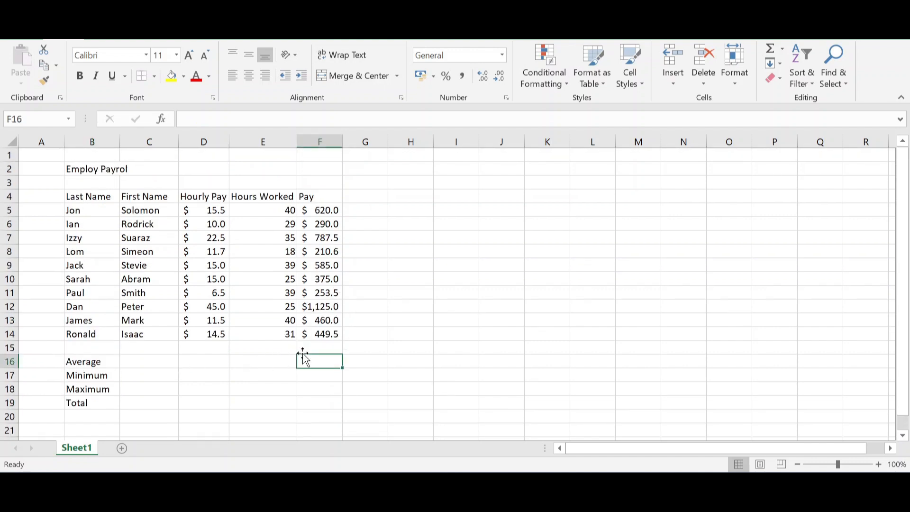
type("=av")
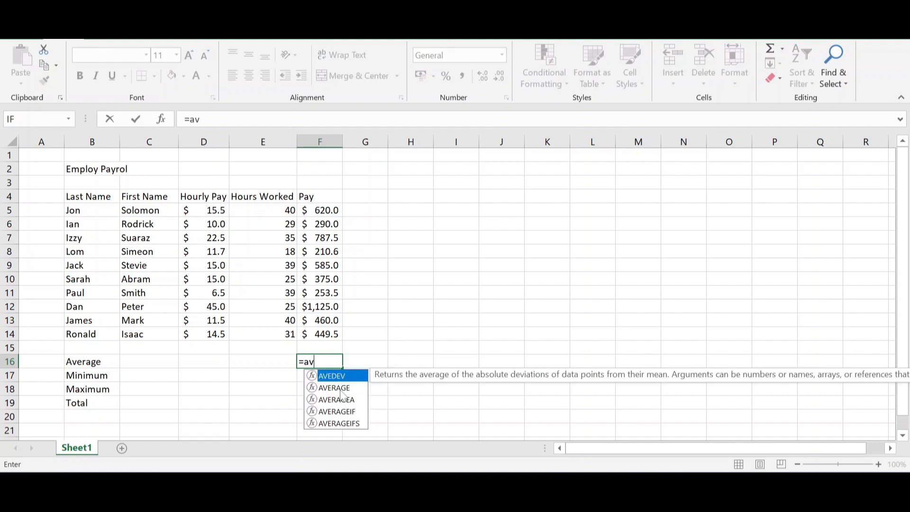
double_click(339, 387)
left_click(322, 210)
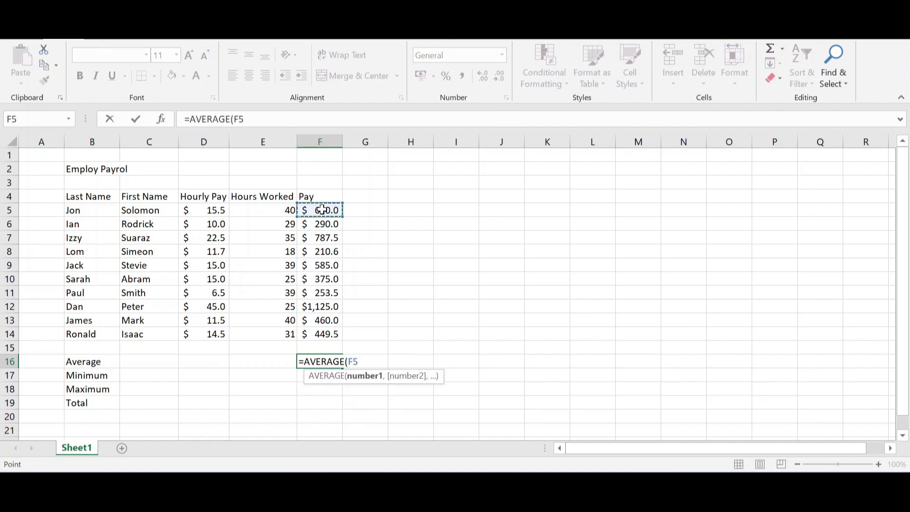
left_click_drag(322, 210, 327, 332)
key("Return")
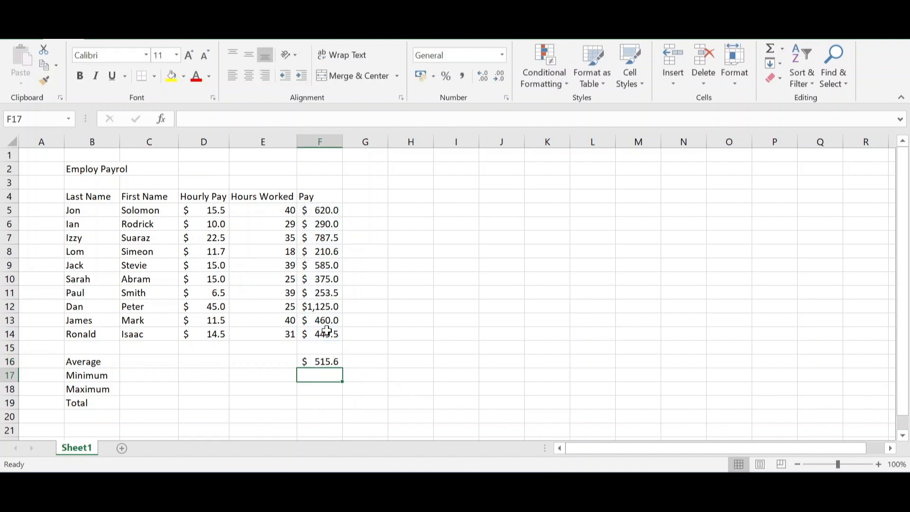
Calculate the minimum pay in cell F17 with the MIN function over F5:F14
scroll(357, 357, "down", 2)
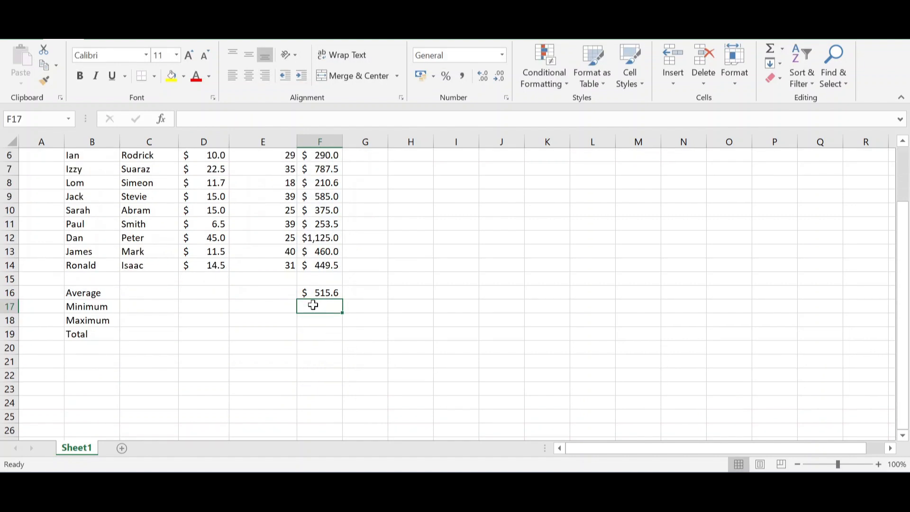
type("=")
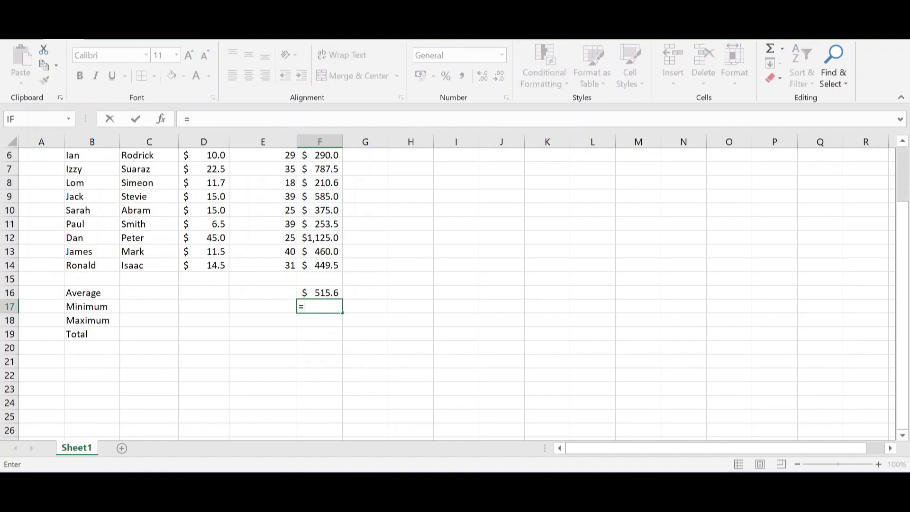
type("min")
double_click(331, 321)
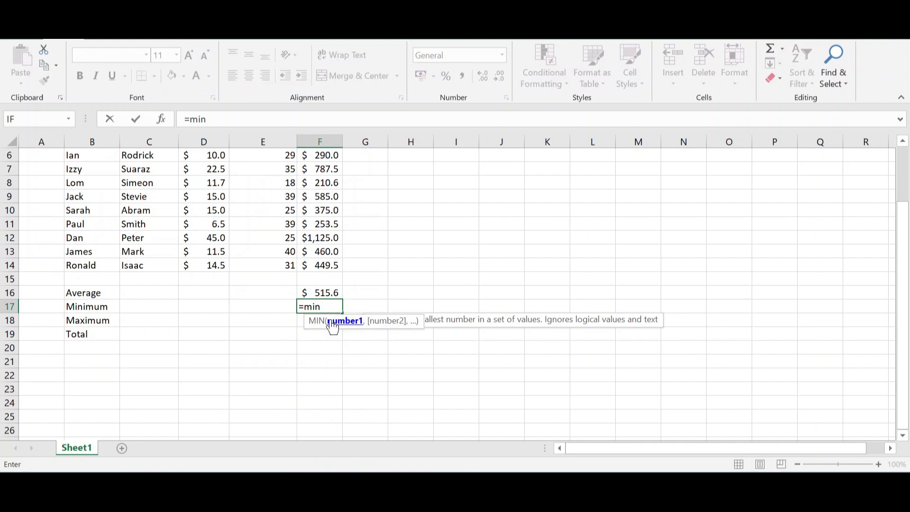
scroll(315, 185, "up", 2)
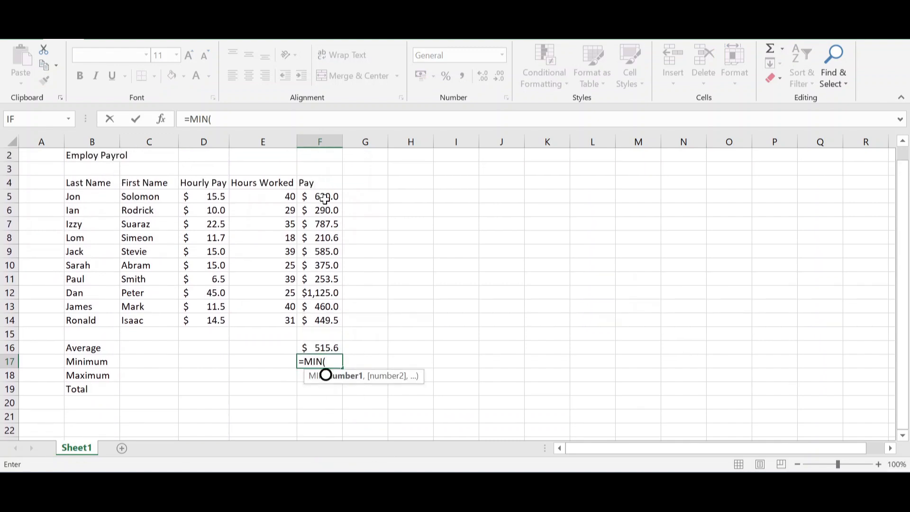
left_click_drag(325, 199, 325, 315)
key("Return")
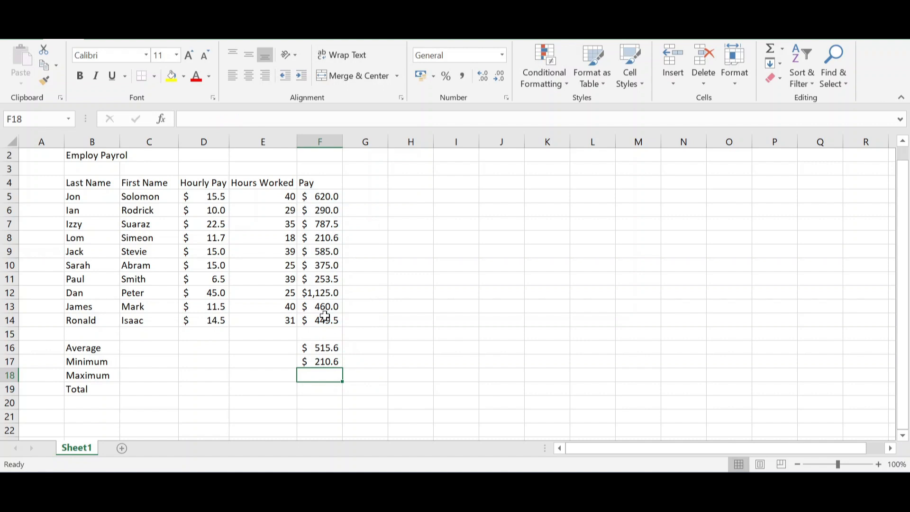
Calculate the maximum pay in cell F18 with the MAX function over F5:F14
scroll(324, 316, "down", 1)
type("=")
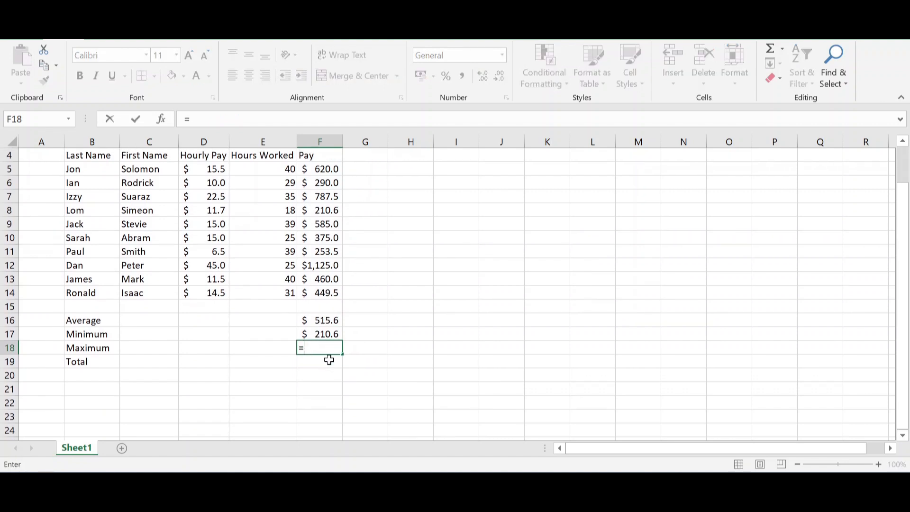
type("ma")
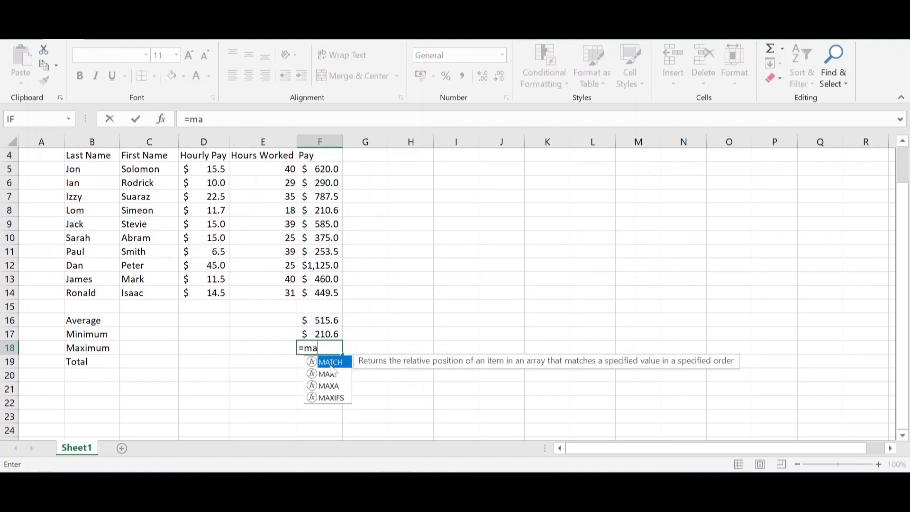
double_click(330, 374)
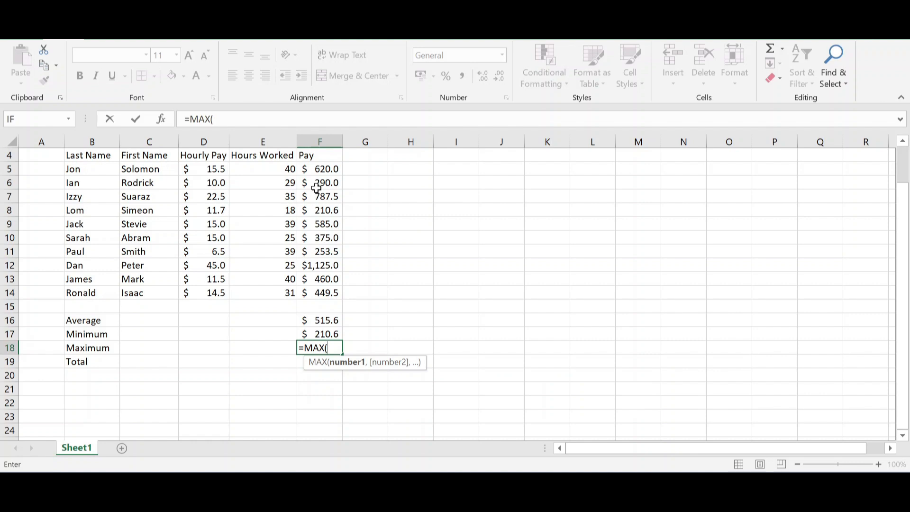
left_click_drag(314, 169, 316, 290)
key("Return")
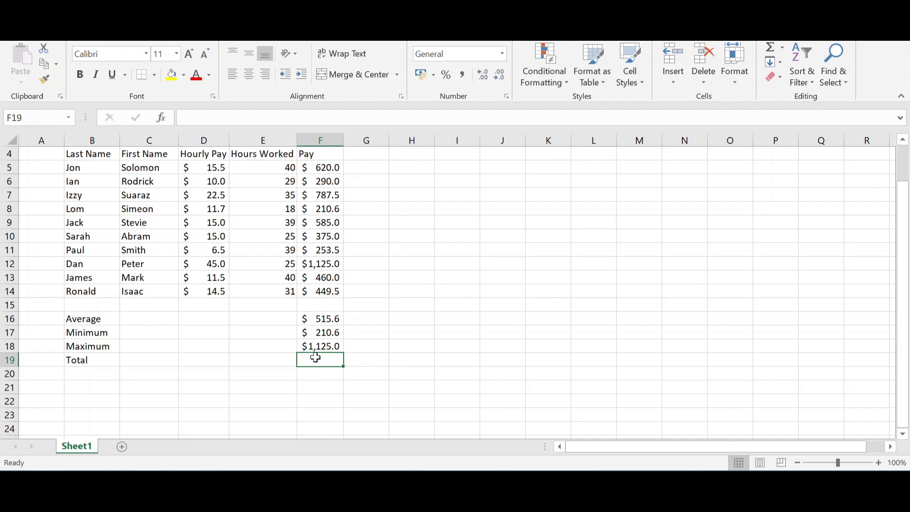
Enter the formula =SUM(F5:F14) in cell F19 to calculate the total pay
type("=sum")
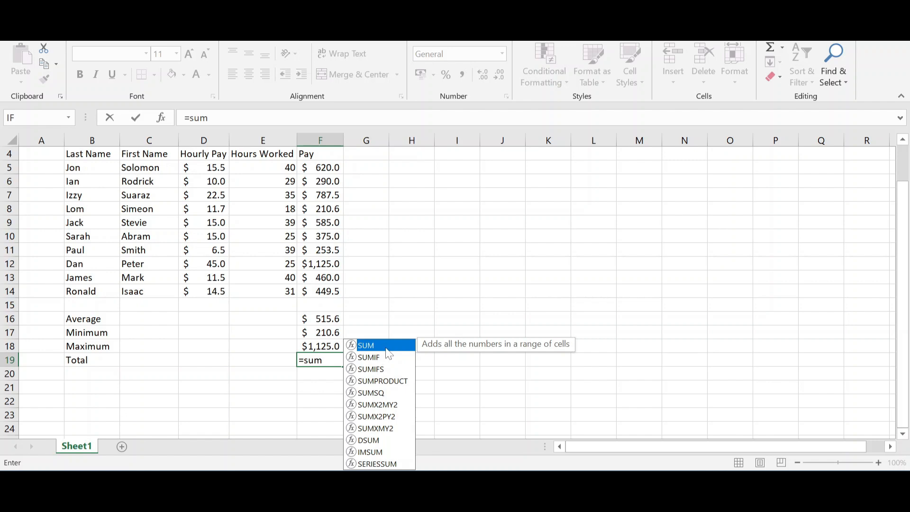
double_click(384, 346)
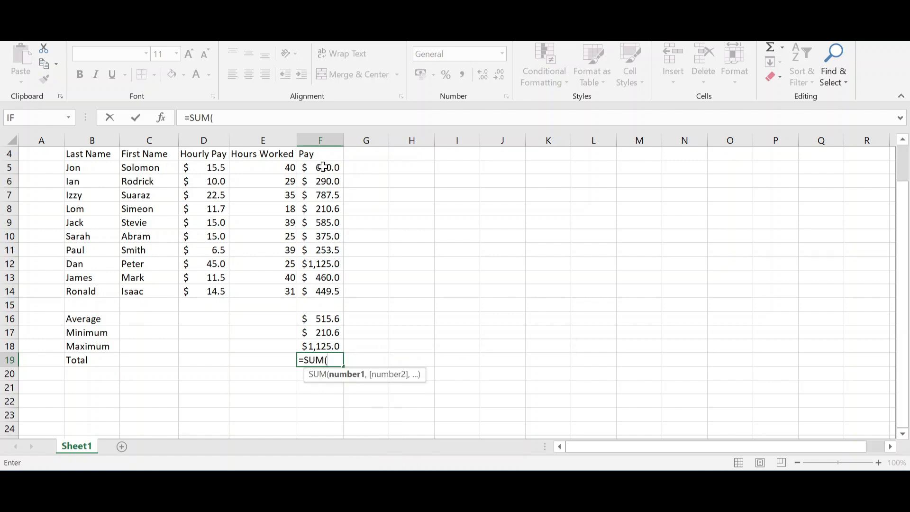
left_click_drag(322, 167, 331, 289)
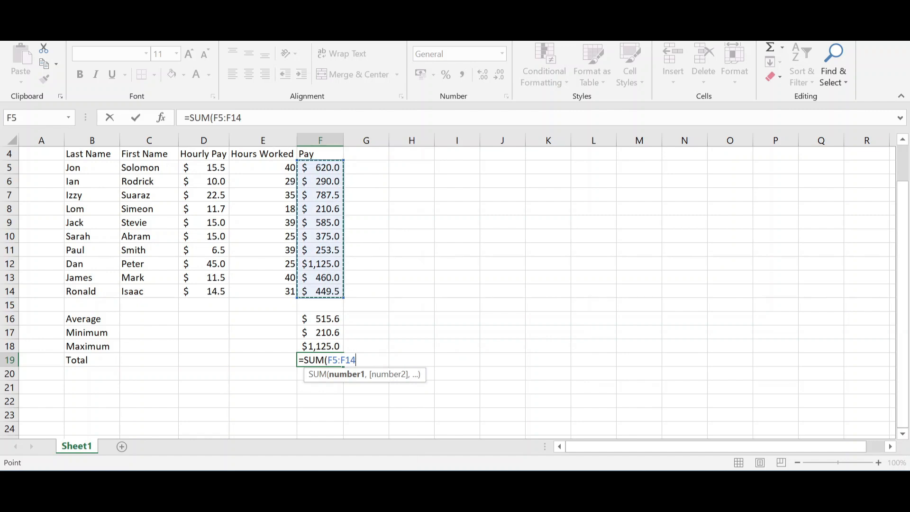
type(")")
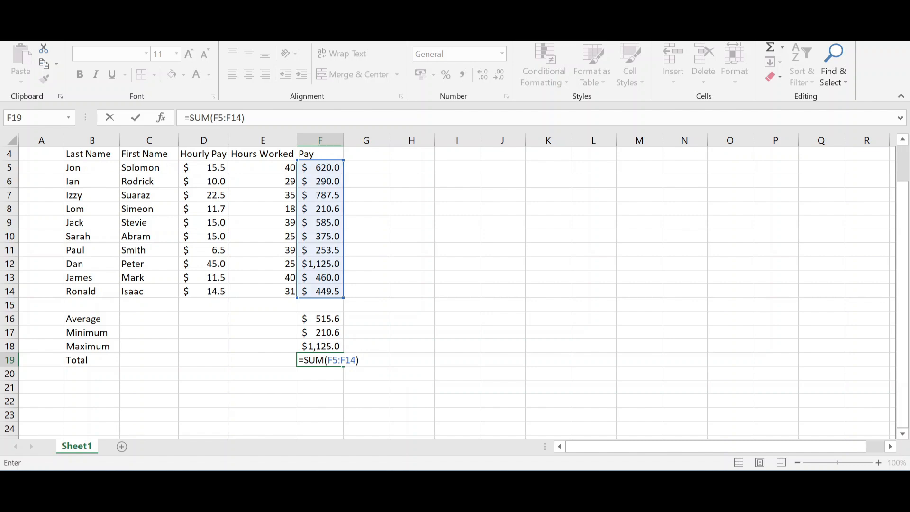
left_click_drag(246, 118, 184, 117)
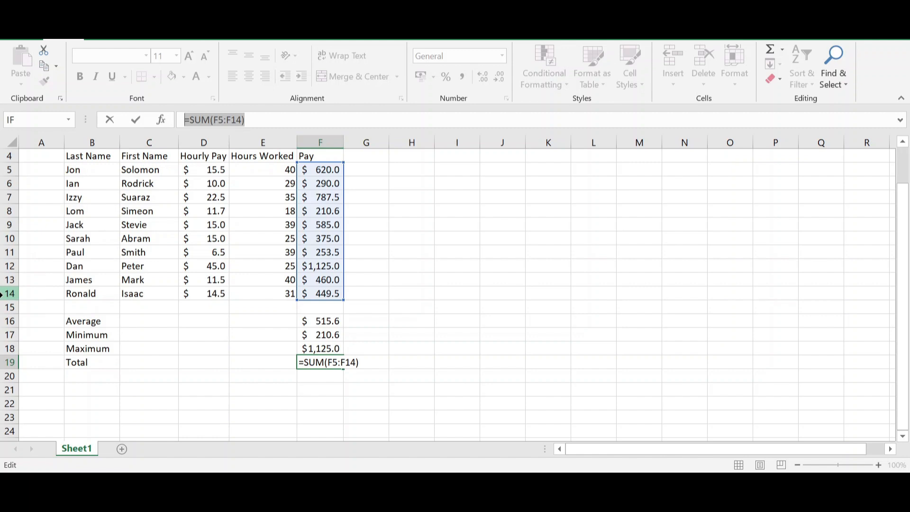
left_click(2, 294)
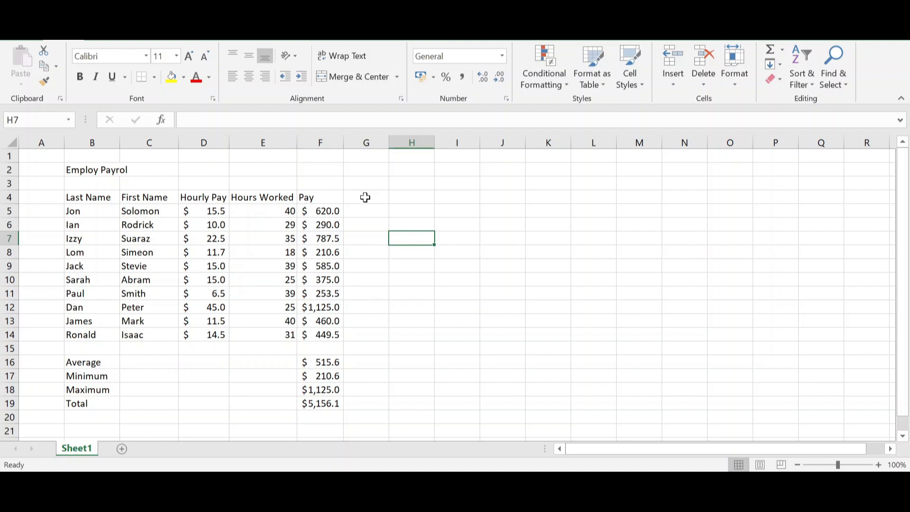
type("Over")
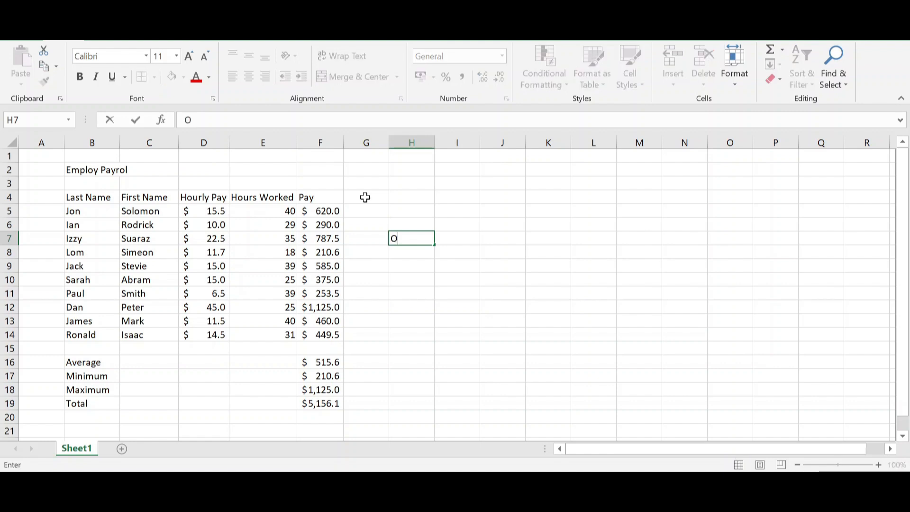
key("BackSpace")
key("BackSpace")
key("BackSpace")
key("BackSpace")
Enter the column header "Overtime" in cell G4 beside the Pay header
left_click(365, 197)
type("O")
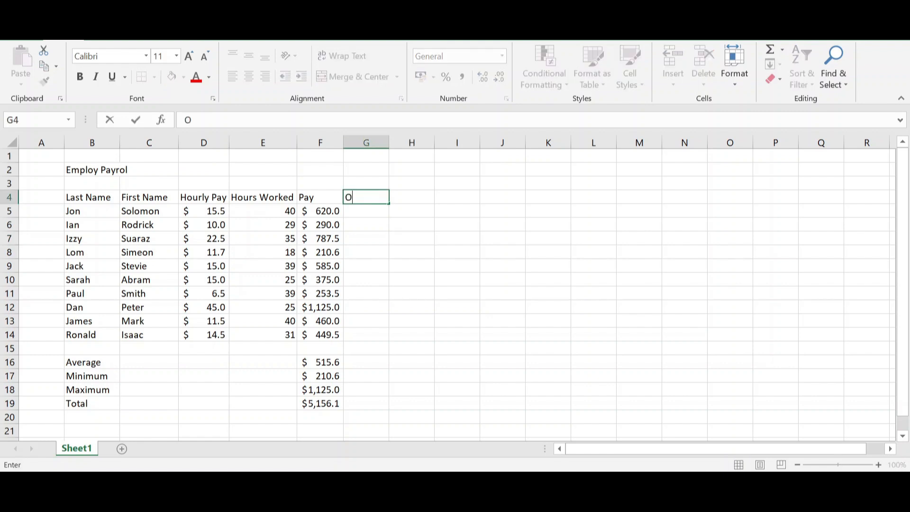
type("vertime")
key("Return")
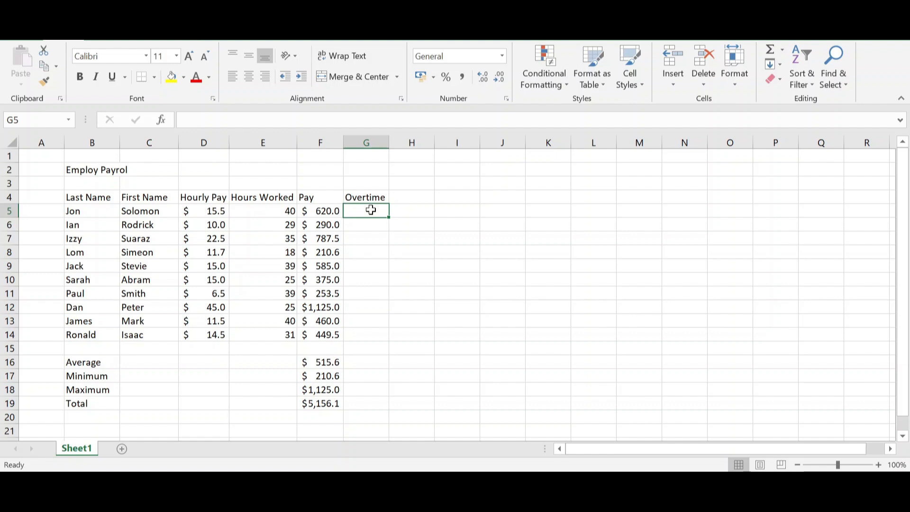
Start an IF formula in cell G5 with the logical test E5>30 on the hours worked
type("=")
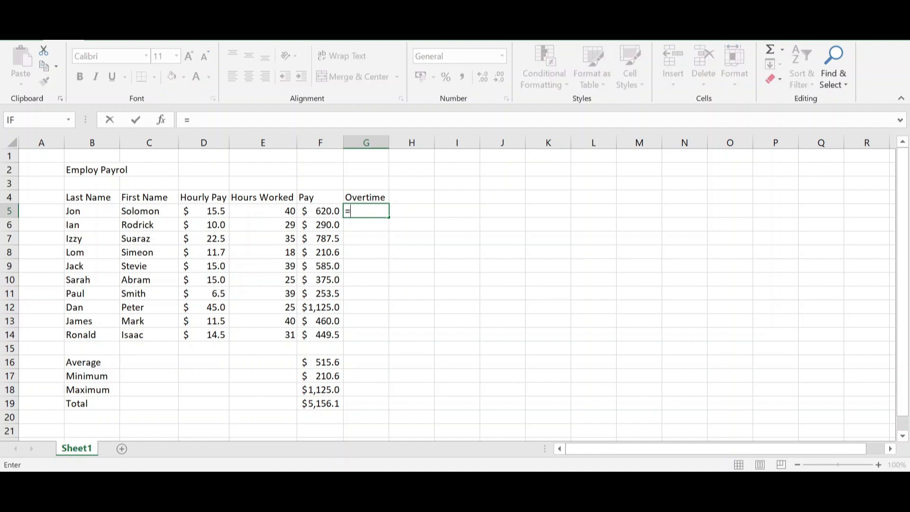
type("if")
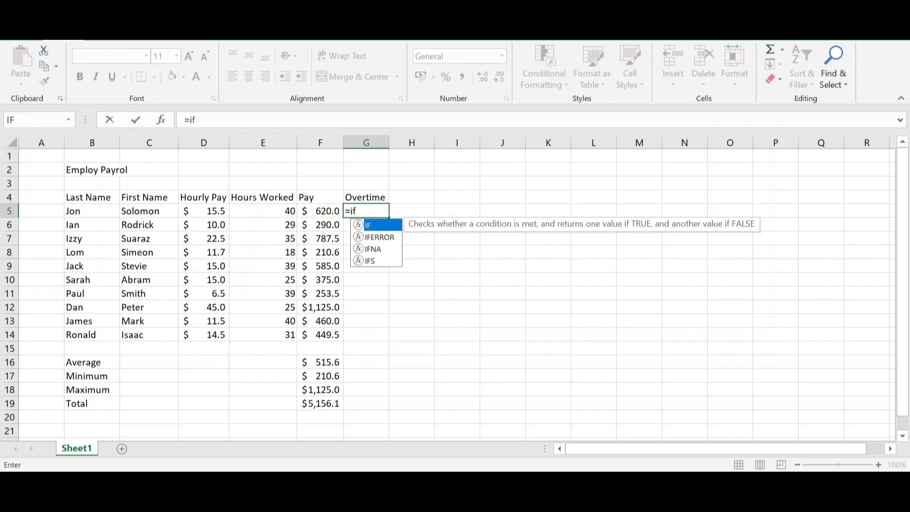
double_click(374, 225)
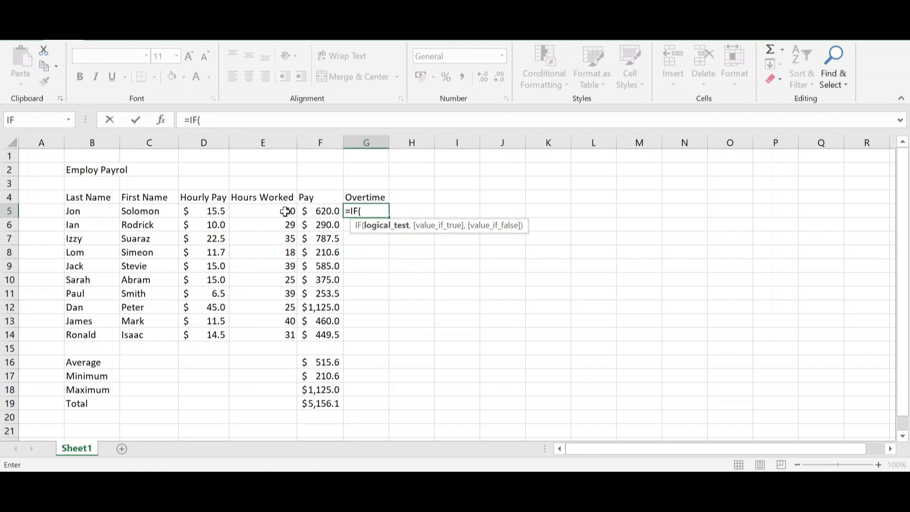
left_click(285, 212)
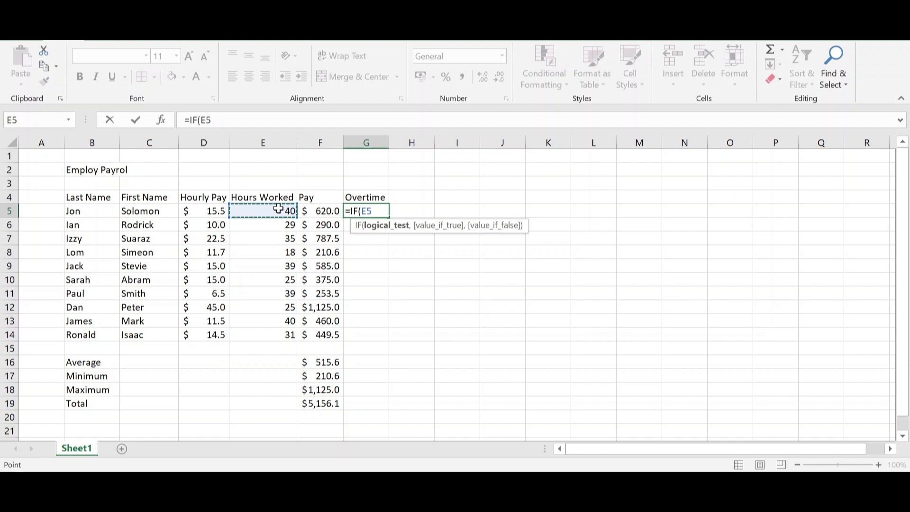
key("F8")
key("BackSpace")
key("BackSpace")
key("BackSpace")
type(">30")
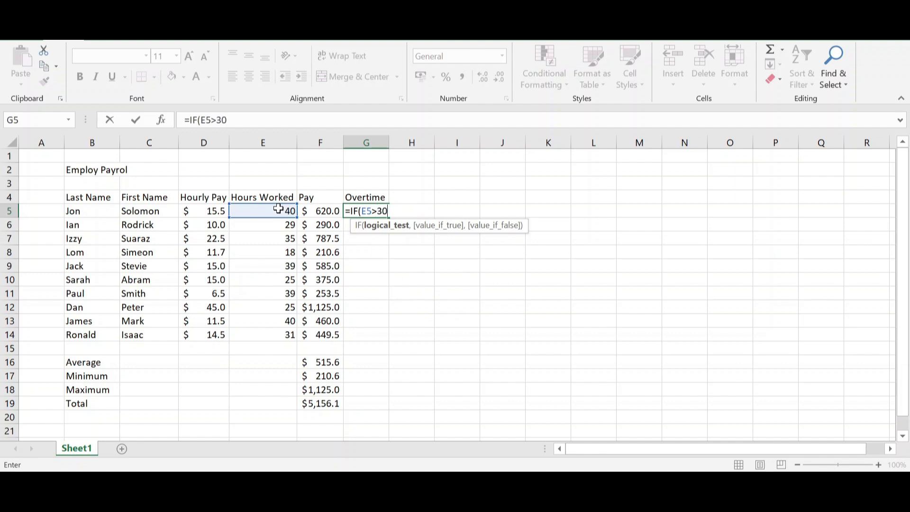
type(",")
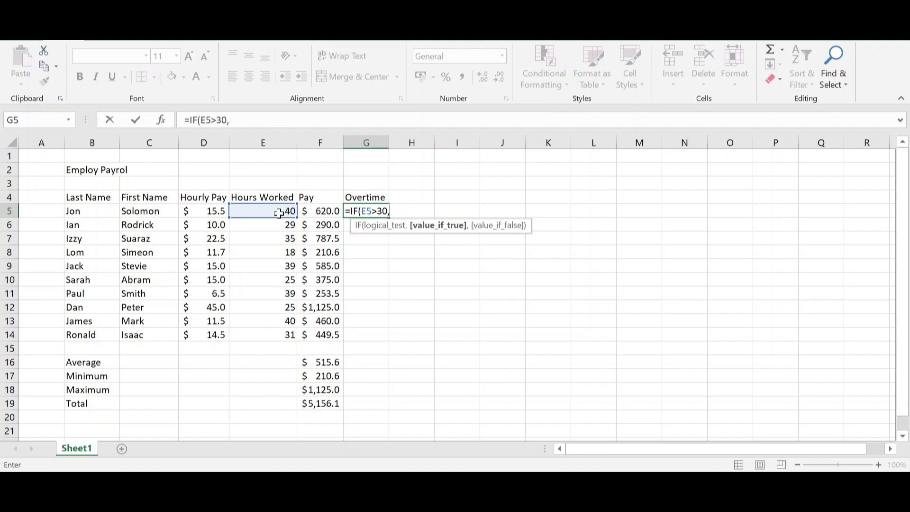
Complete the G5 overtime formula so it returns E5-30 when the test is true and 0 when false
left_click(278, 214)
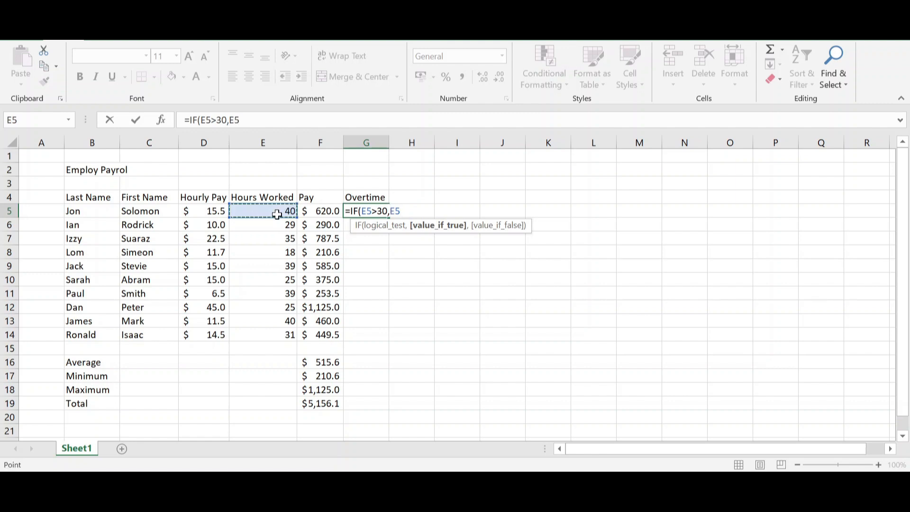
type("-30,")
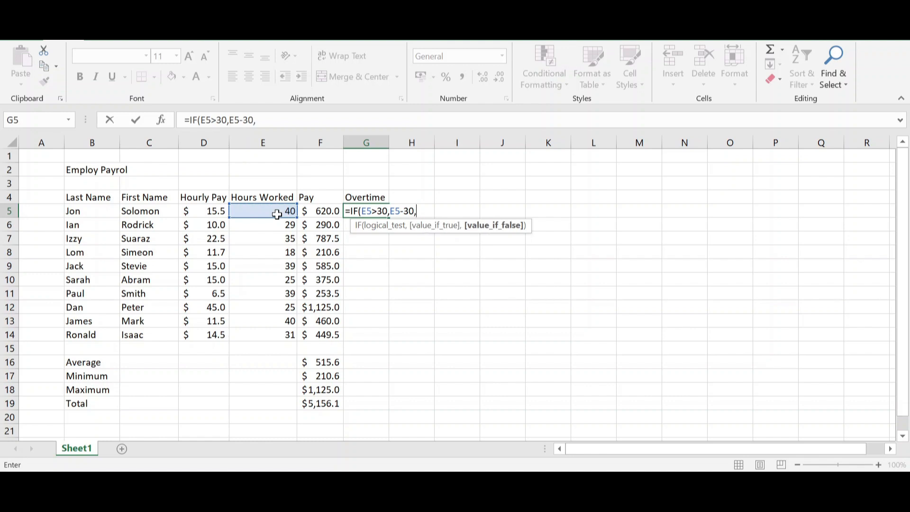
type("0)")
key("Return")
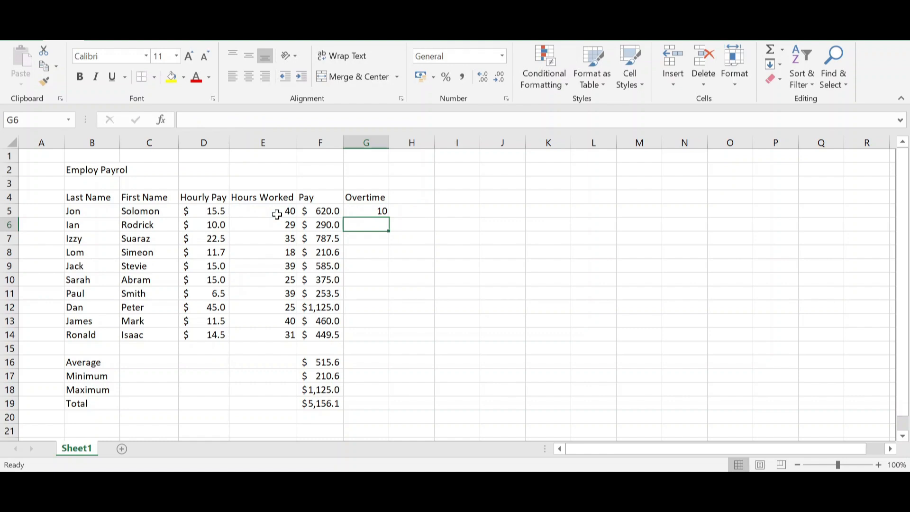
Fill the overtime formula from G5 down through G14 for all employees
left_click(376, 210)
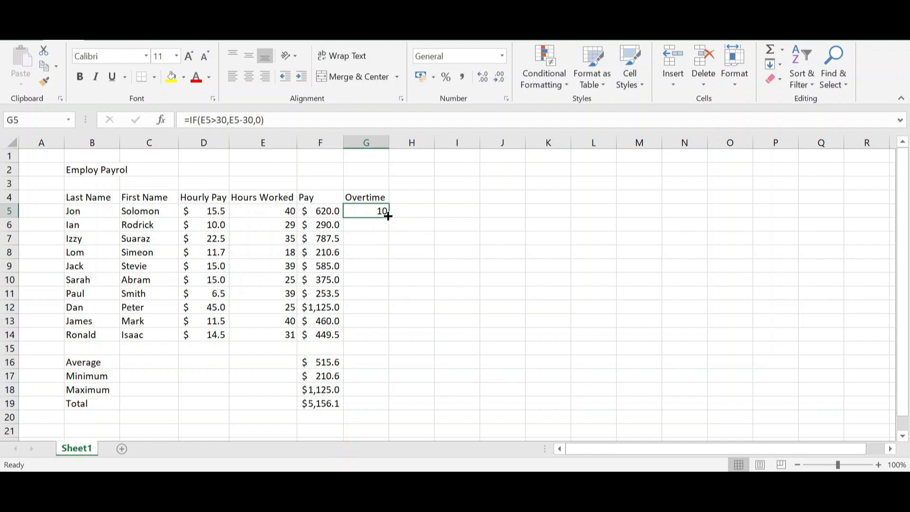
left_click_drag(388, 216, 382, 336)
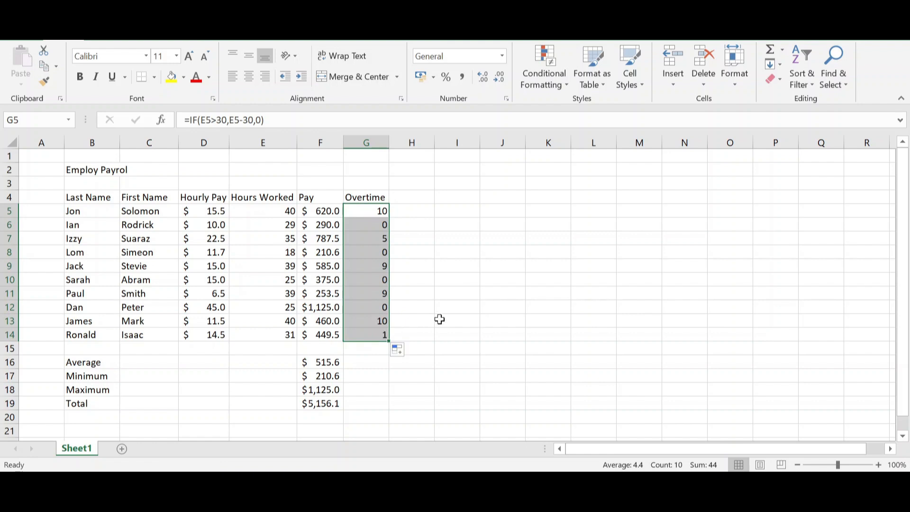
left_click(440, 319)
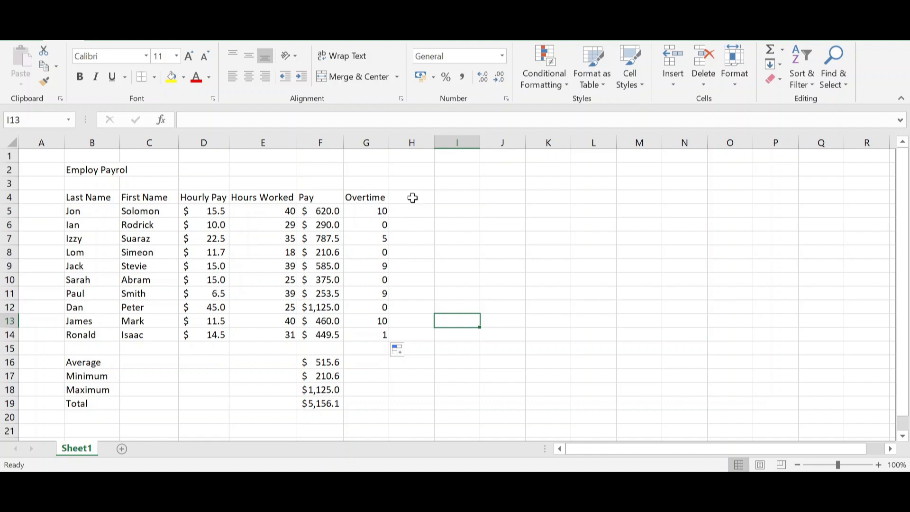
Enter the column header "Overtime Bonus" in cell H4 and auto-fit column H to its width
left_click(413, 197)
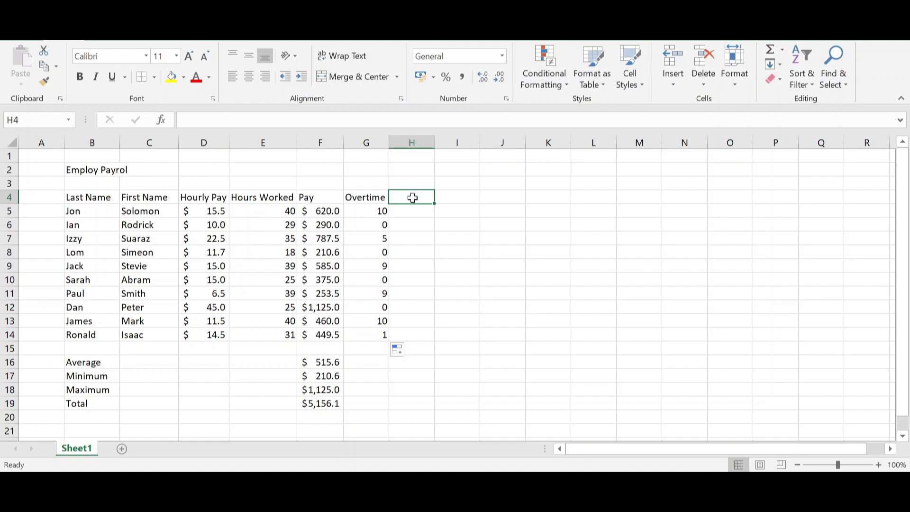
type("Overti")
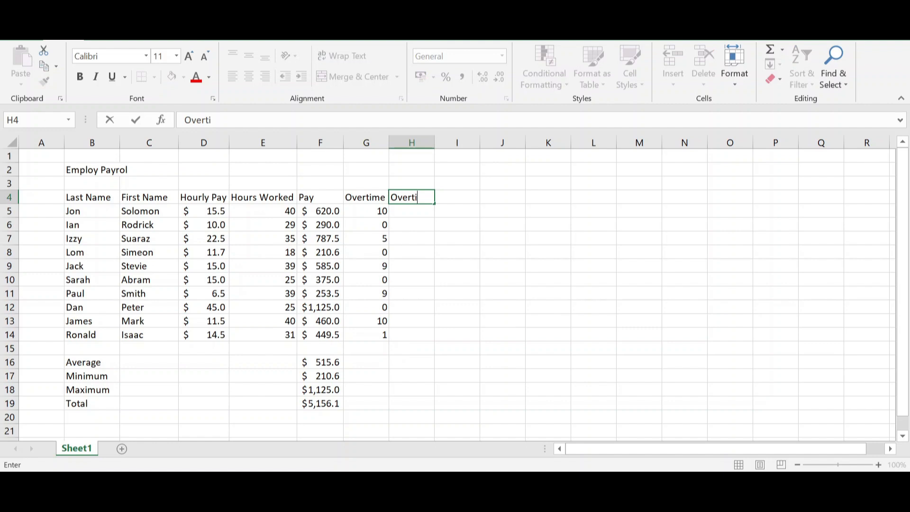
type("me Bonus")
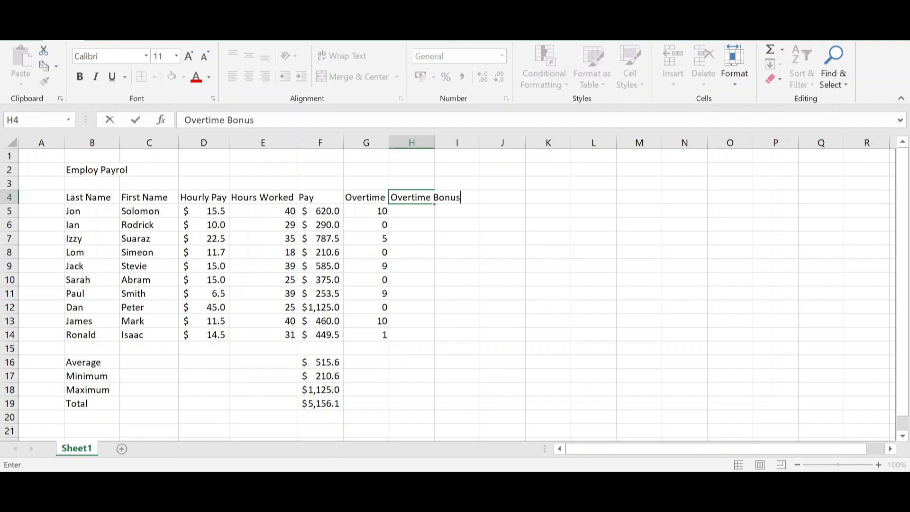
key("Return")
left_click_drag(432, 144, 432, 144)
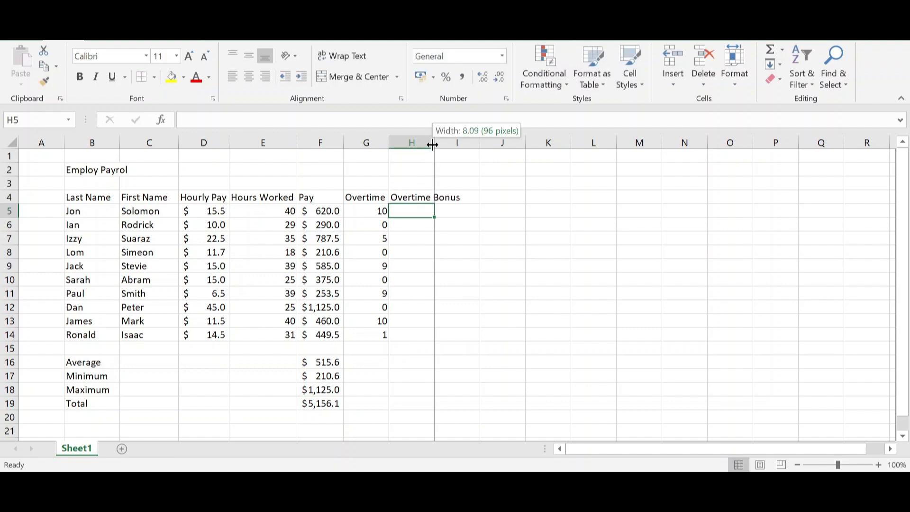
double_click(432, 144)
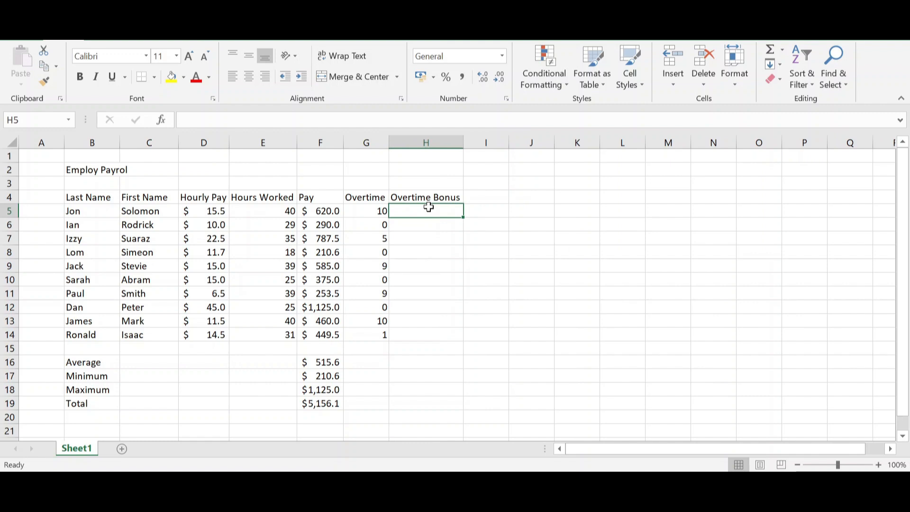
Enter the formula =.5*D5*G5 in cell H5 to calculate the first employee's overtime bonus
type("=")
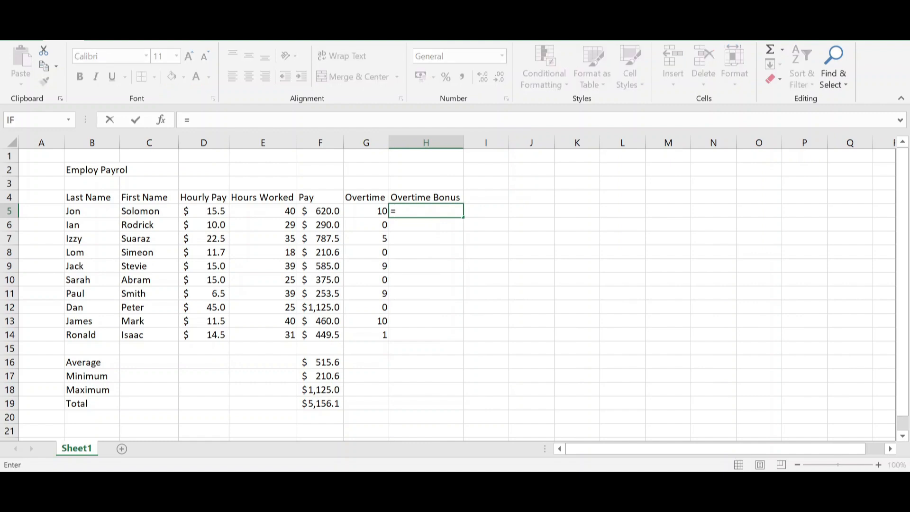
type(".5*")
left_click(214, 211)
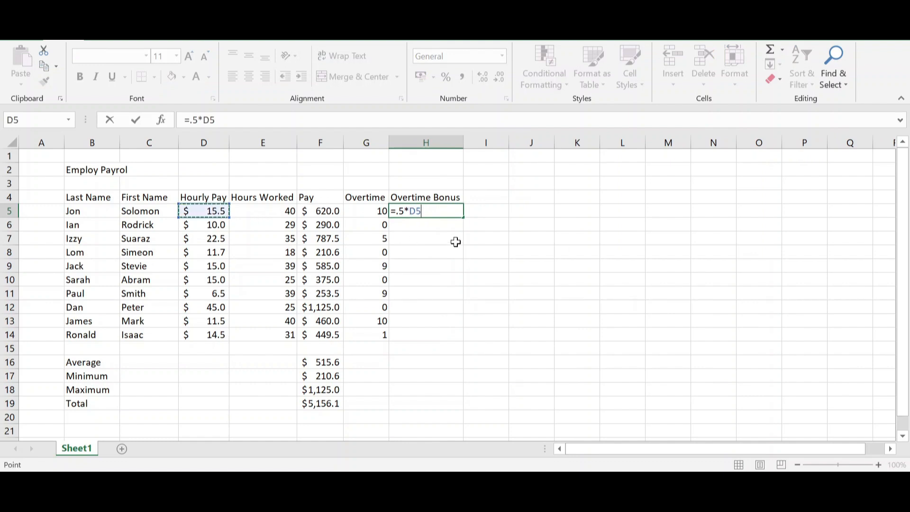
type("*")
left_click(378, 211)
key("Return")
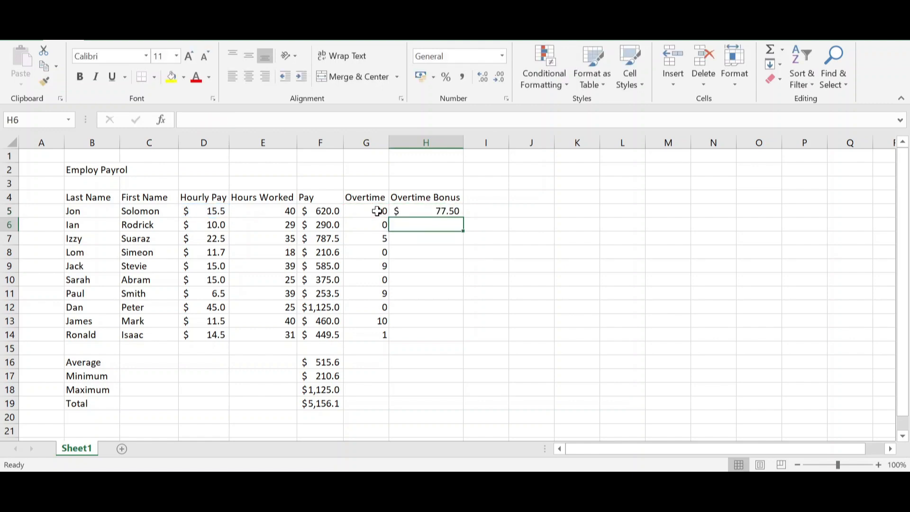
Fill the overtime bonus formula from H5 down through H14 and check the bonus in row 6
left_click(447, 208)
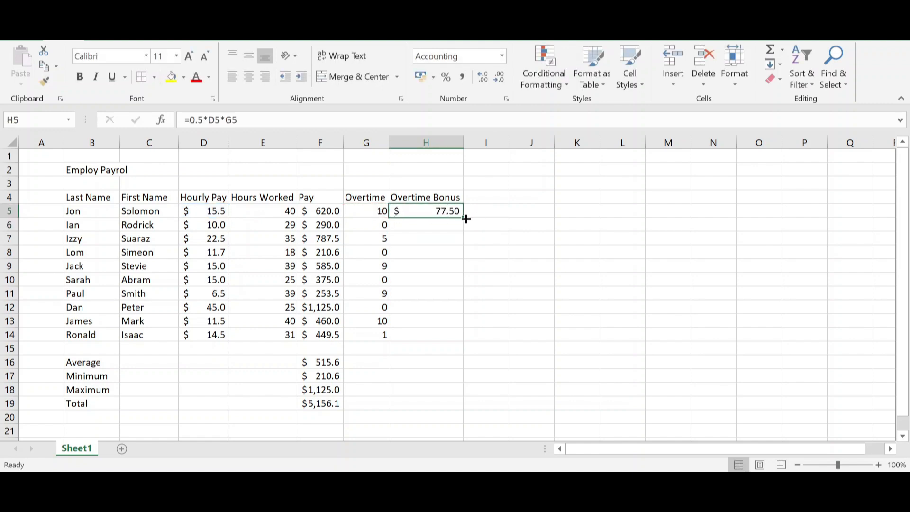
double_click(462, 217)
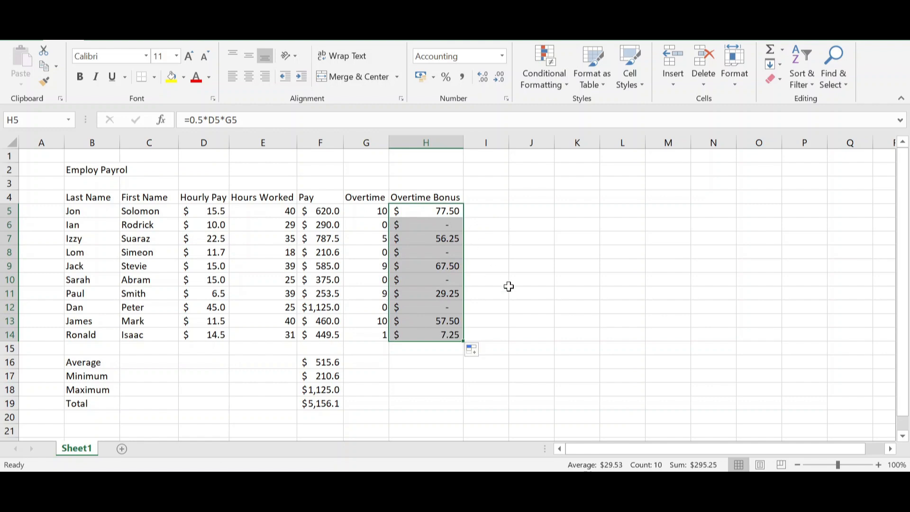
left_click(420, 221)
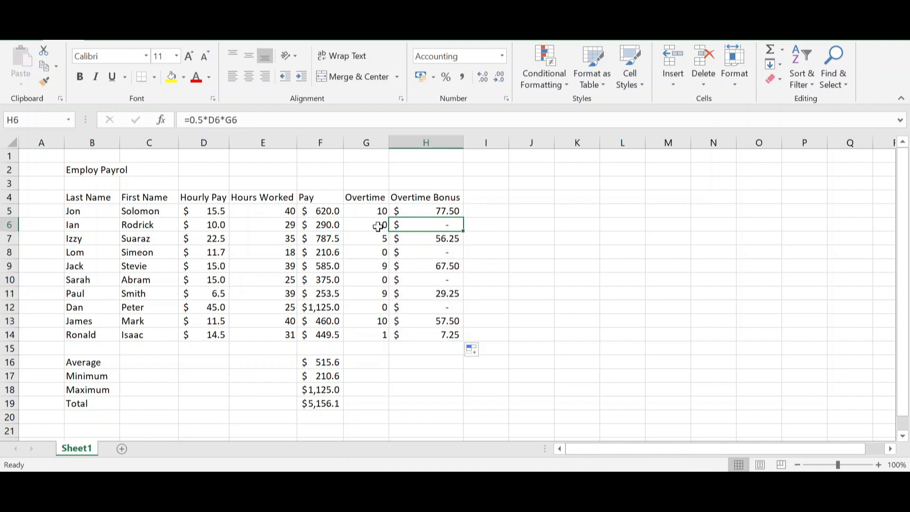
left_click(8, 225)
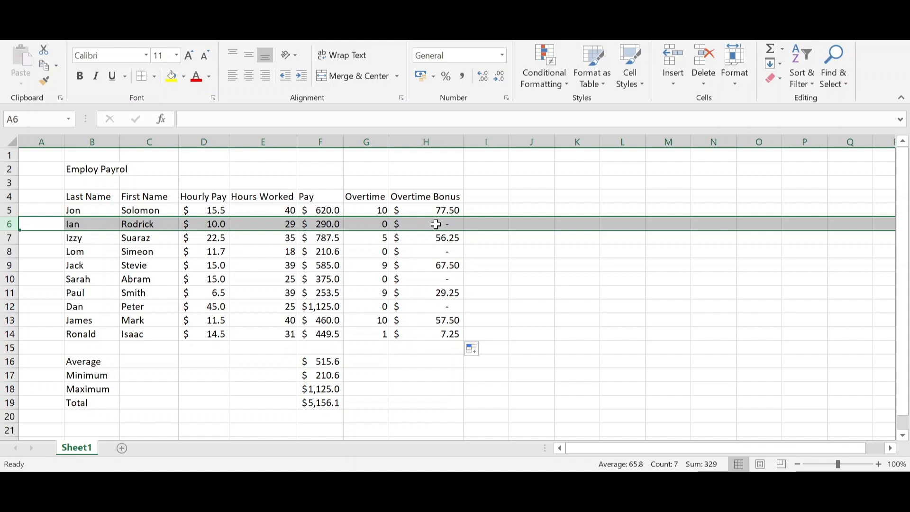
left_click(532, 275)
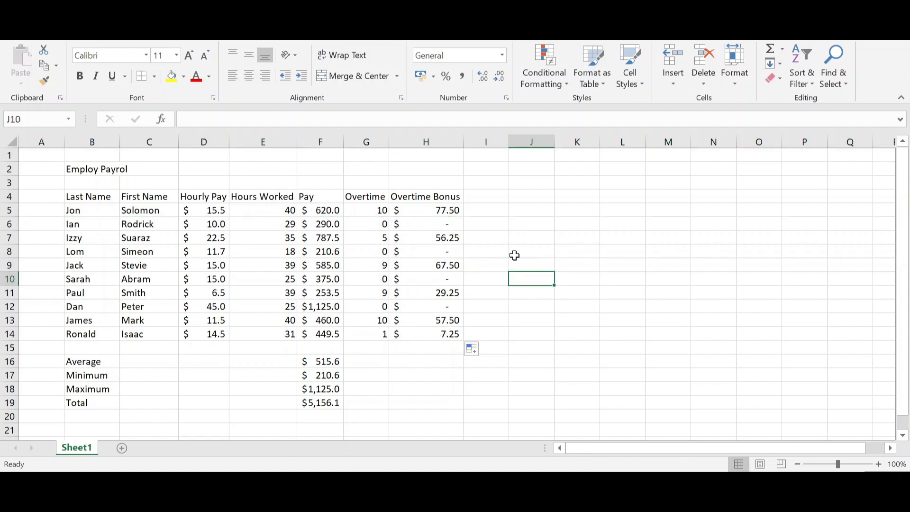
Enter the column header "Total" in cell I4 beside the Overtime Bonus header
left_click(484, 197)
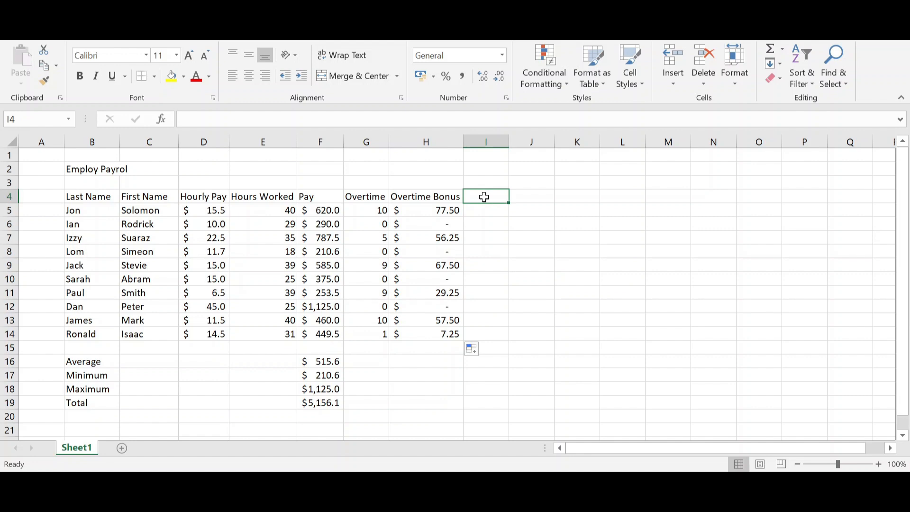
type("Too")
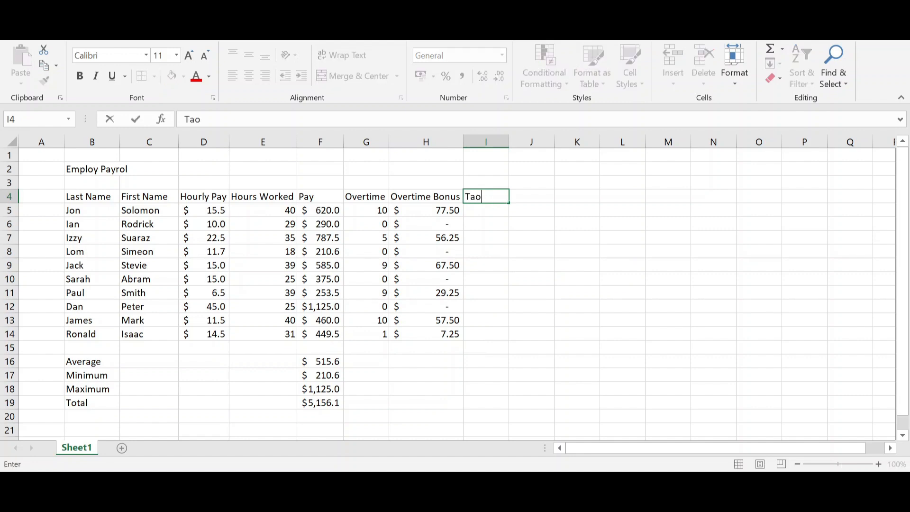
key("BackSpace")
key("BackSpace")
type("outal")
key("BackSpace")
key("BackSpace")
key("BackSpace")
key("BackSpace")
type("tal")
key("Return")
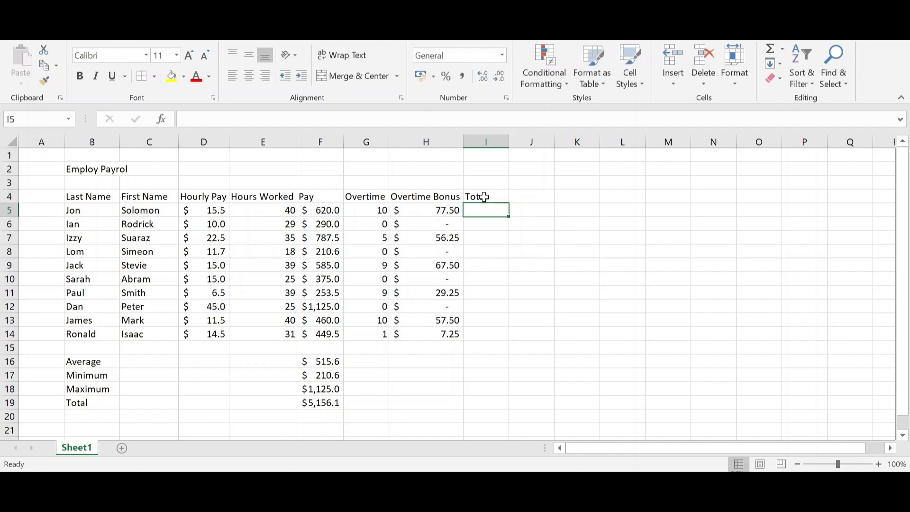
Extend the header in cell I4 to read "Total Pay"
left_click(484, 197)
left_click(207, 119)
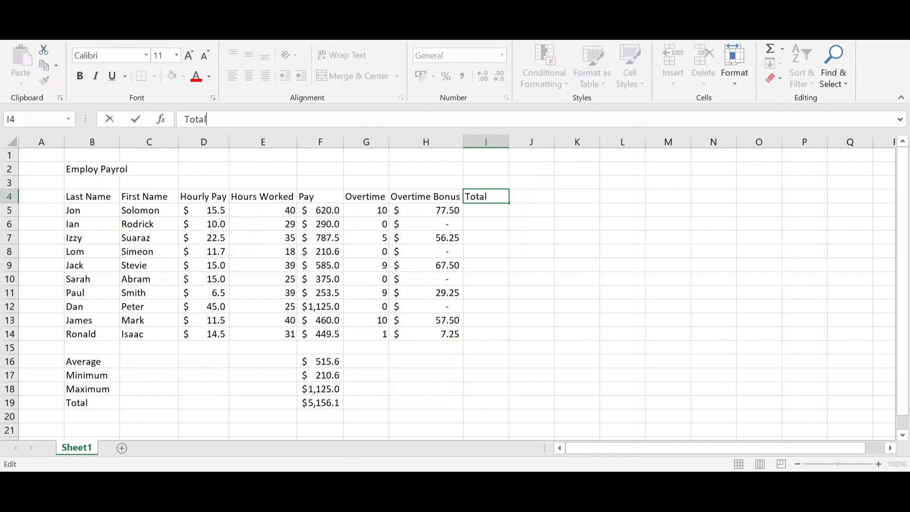
type("Pay")
key("Return")
Enter the formula =F5+H5 in cell I5 and fill it down through I14 to calculate each employee's total pay
type("=")
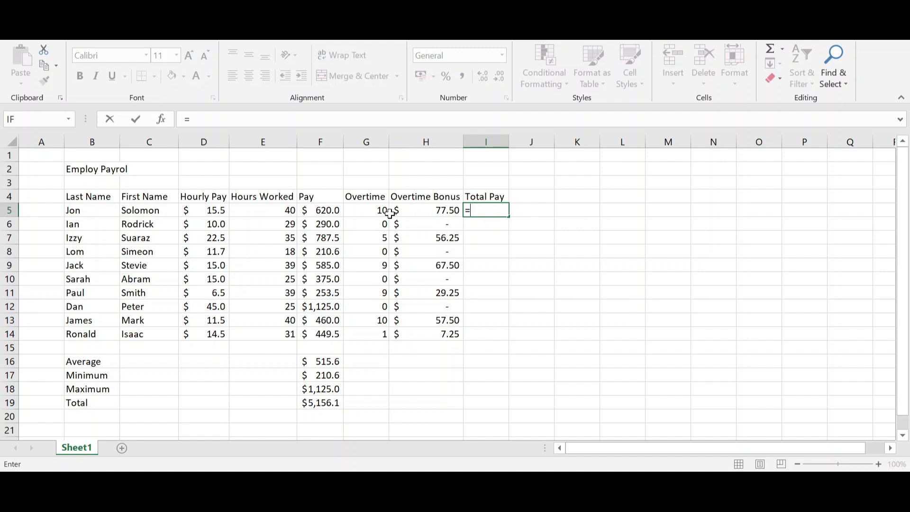
left_click(318, 210)
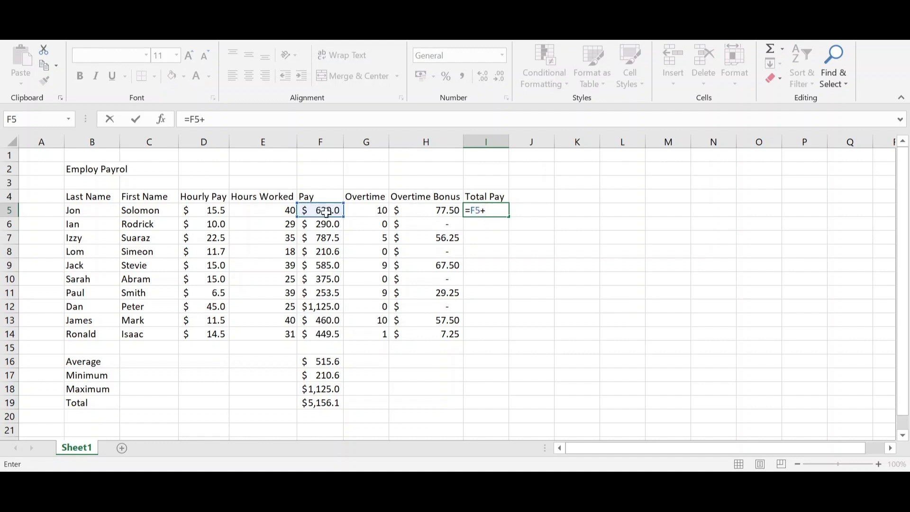
left_click(429, 210)
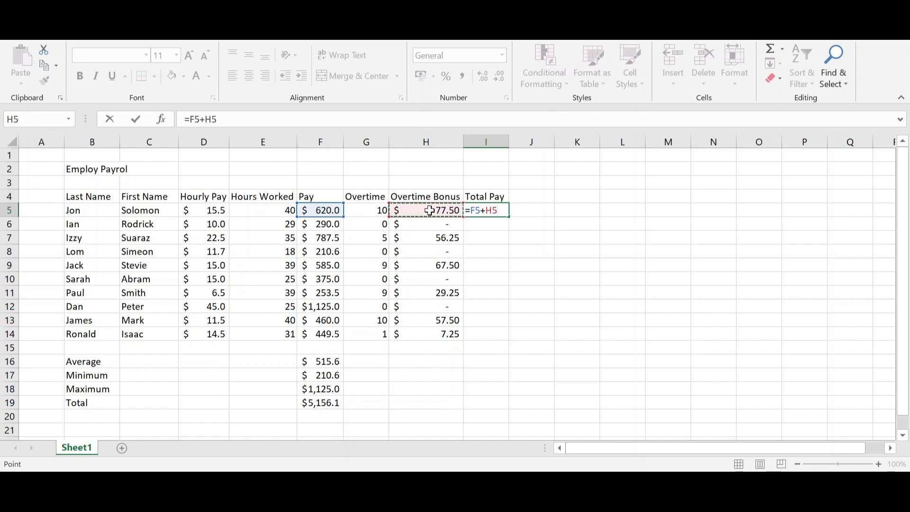
key("Return")
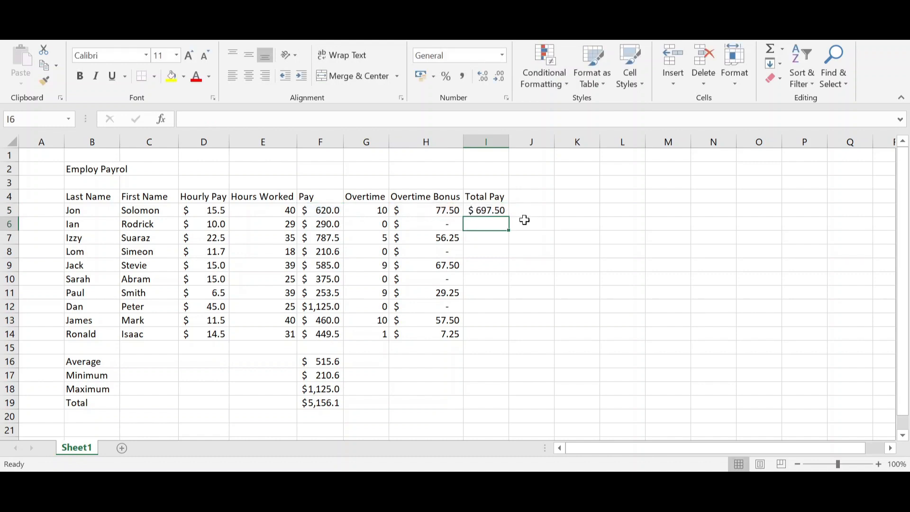
left_click(503, 210)
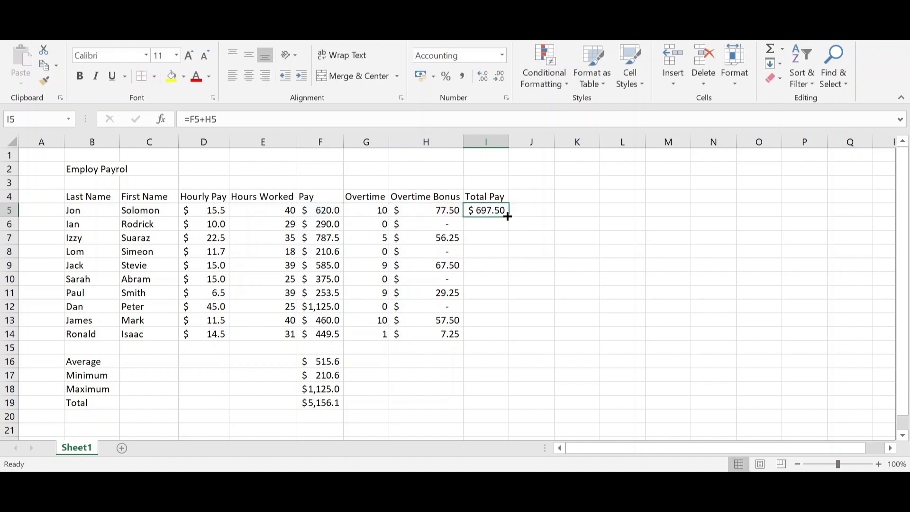
left_click_drag(507, 217, 503, 337)
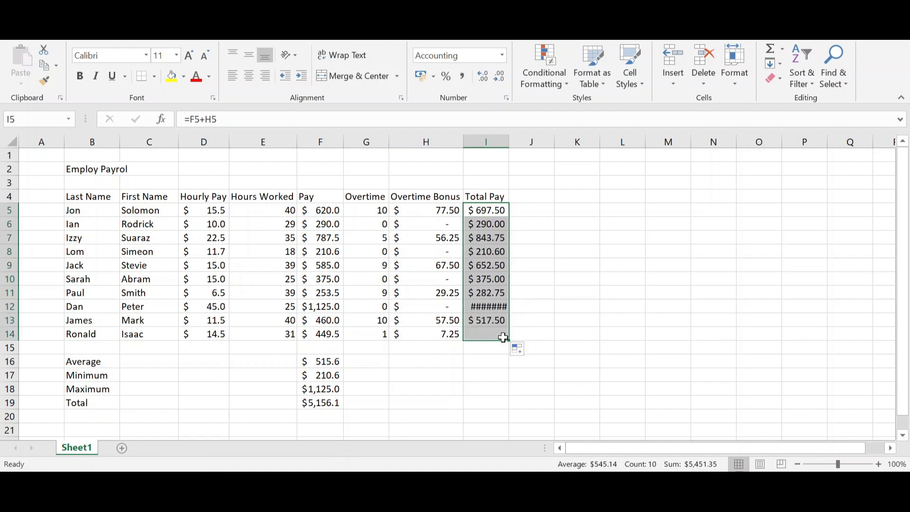
Widen the Total Pay column so all its amounts fit and reduce I5:I14 to one decimal place
left_click(486, 304)
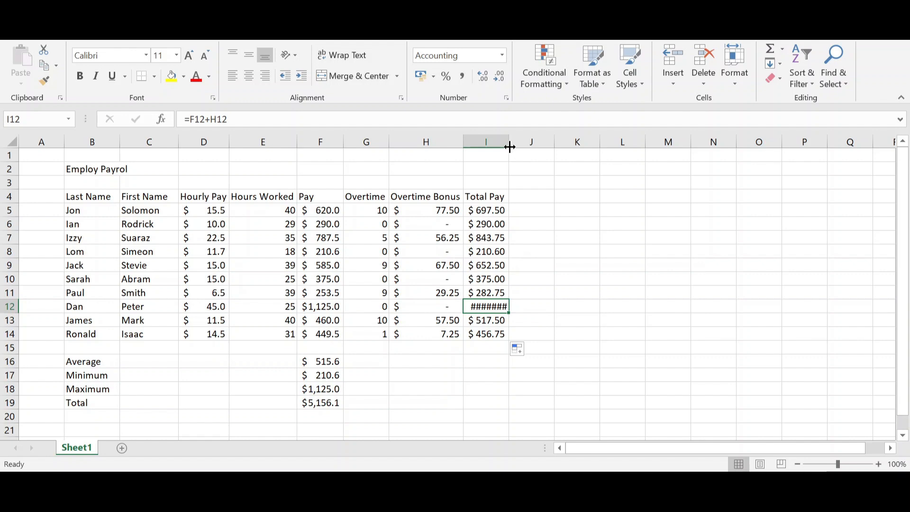
left_click_drag(508, 146, 518, 146)
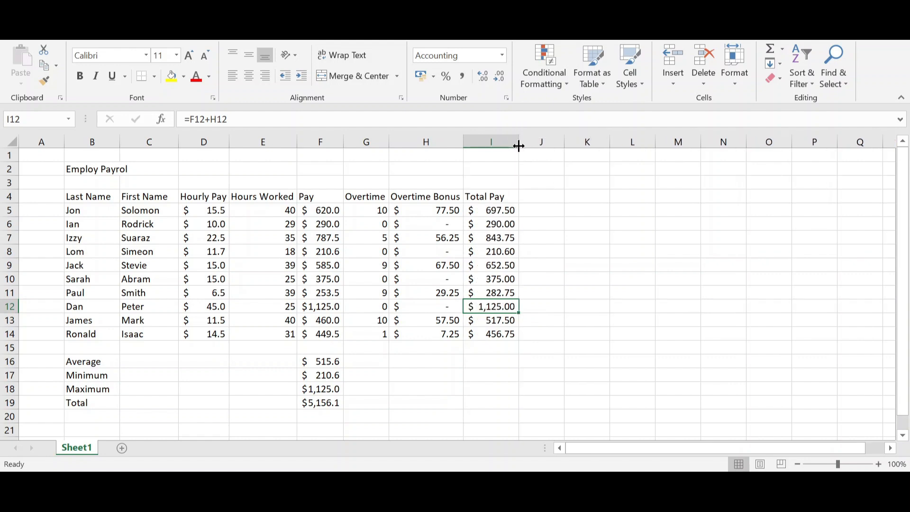
left_click(497, 208)
left_click_drag(497, 209, 497, 333)
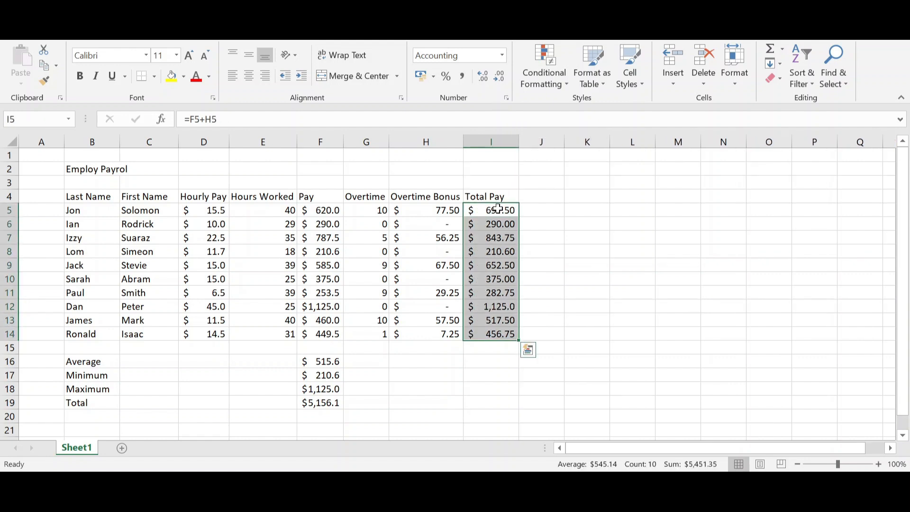
left_click(498, 76)
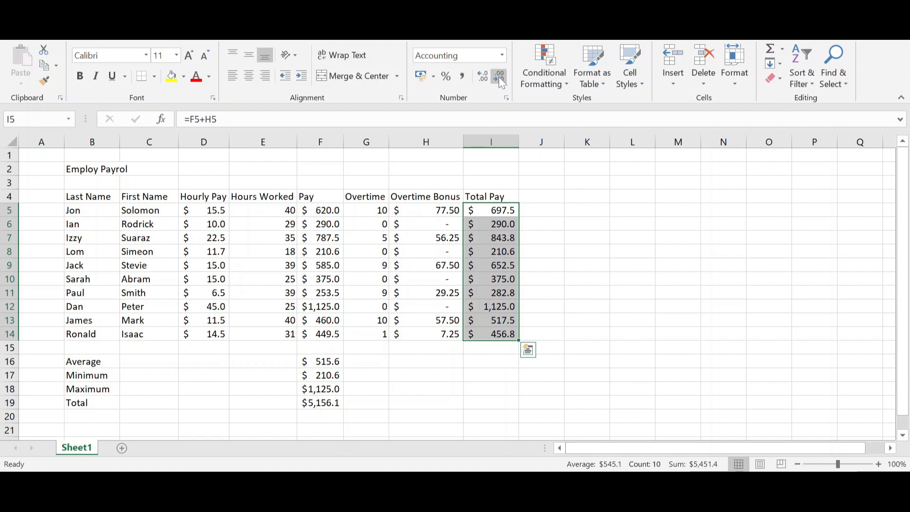
left_click(571, 278)
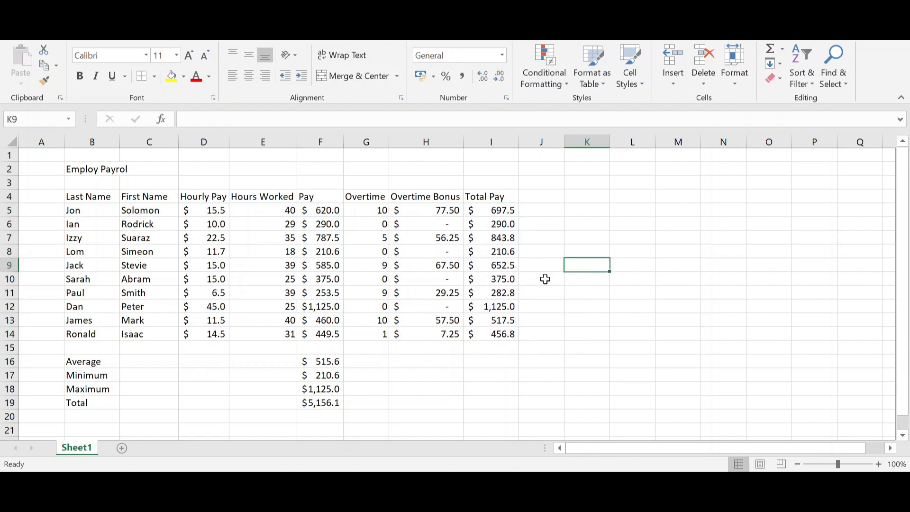
Fill the average, minimum, maximum and total formulas from F16:F19 across through column I
scroll(380, 368, "down", 1)
scroll(380, 368, "down", 1)
scroll(380, 368, "up", 1)
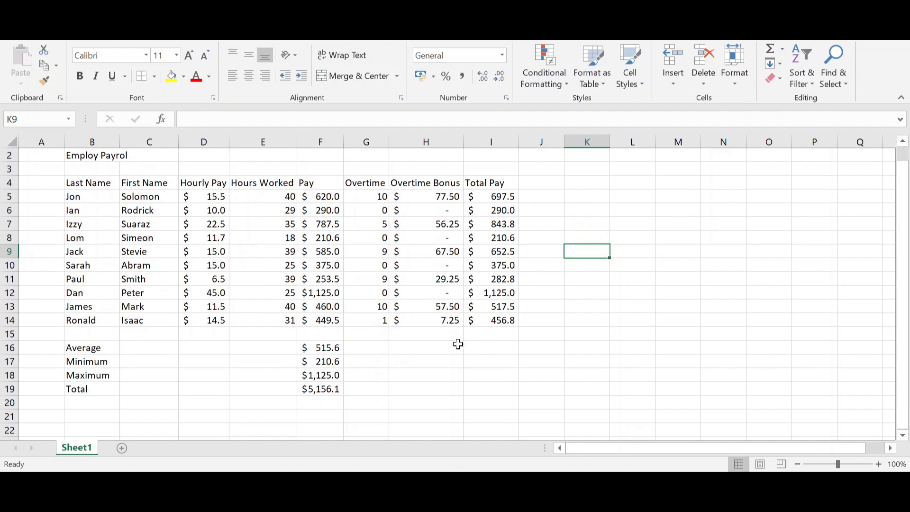
left_click(425, 347)
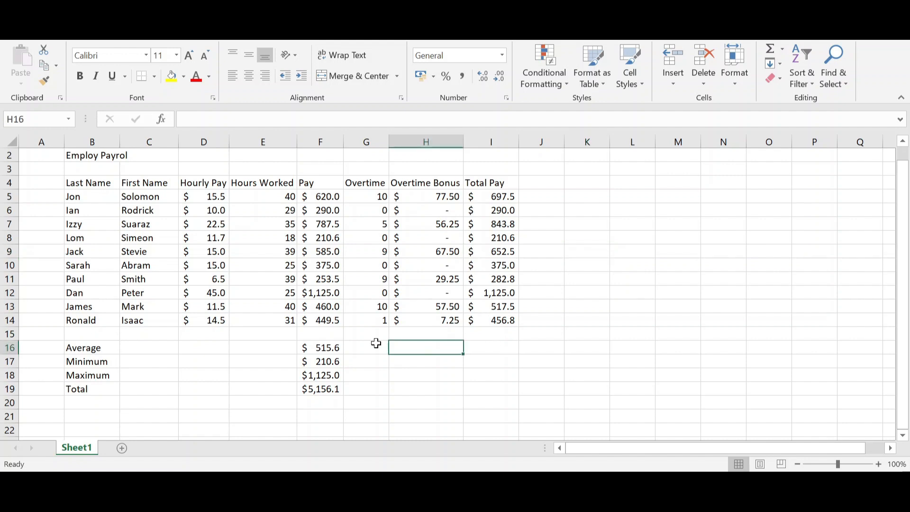
left_click_drag(333, 343, 514, 390)
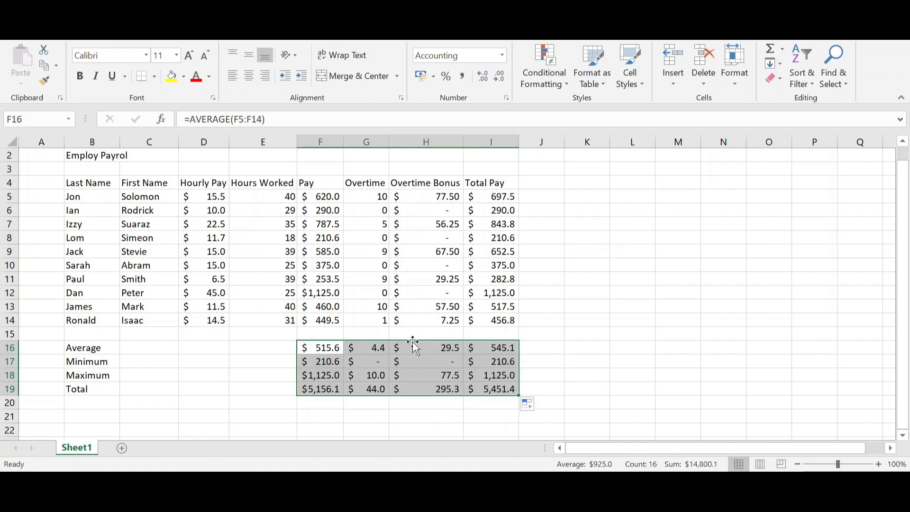
Clear the contents of the Overtime column's summary cells G16:G19
left_click_drag(376, 343, 369, 390)
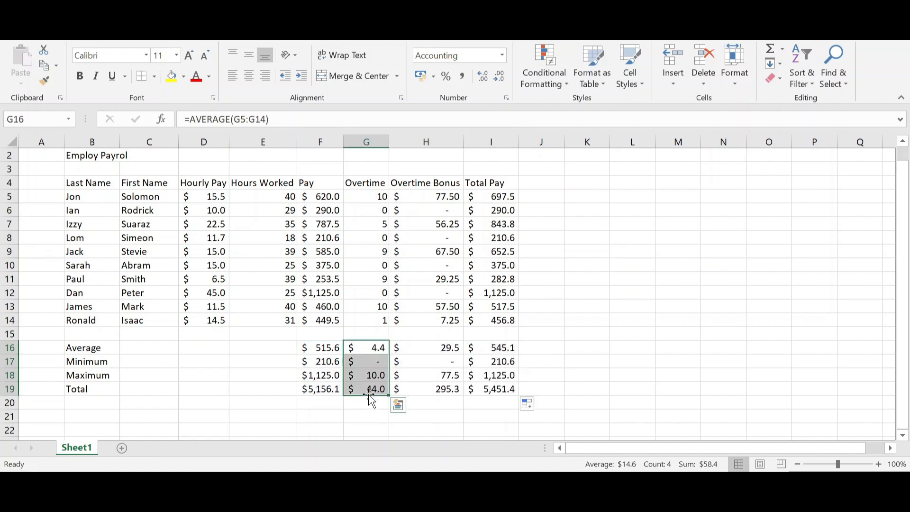
right_click(366, 377)
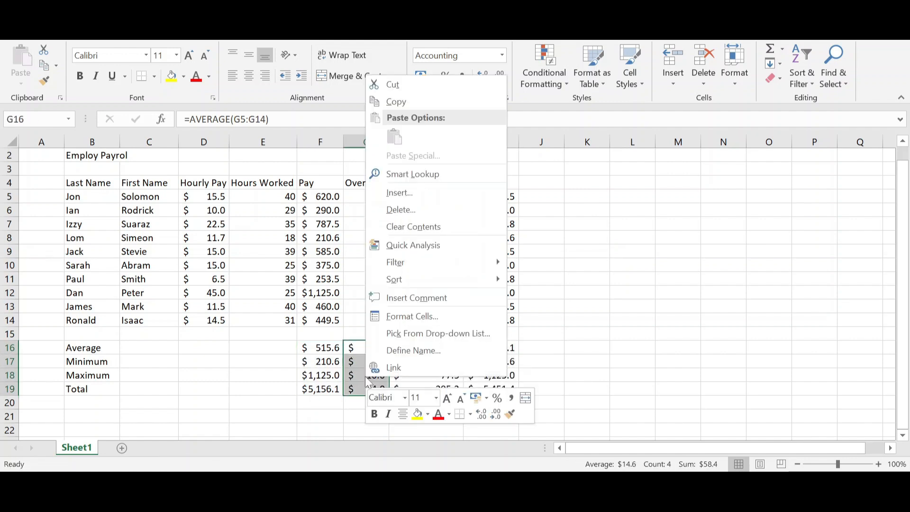
left_click(433, 229)
left_click(583, 371)
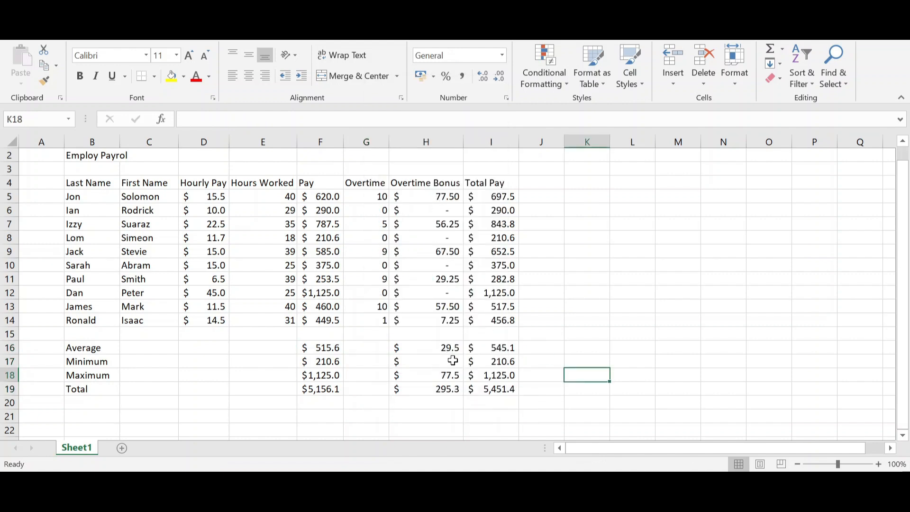
Check which range the SUM formula in the Total Pay total cell I19 covers
left_click(503, 388)
key("alt+equal")
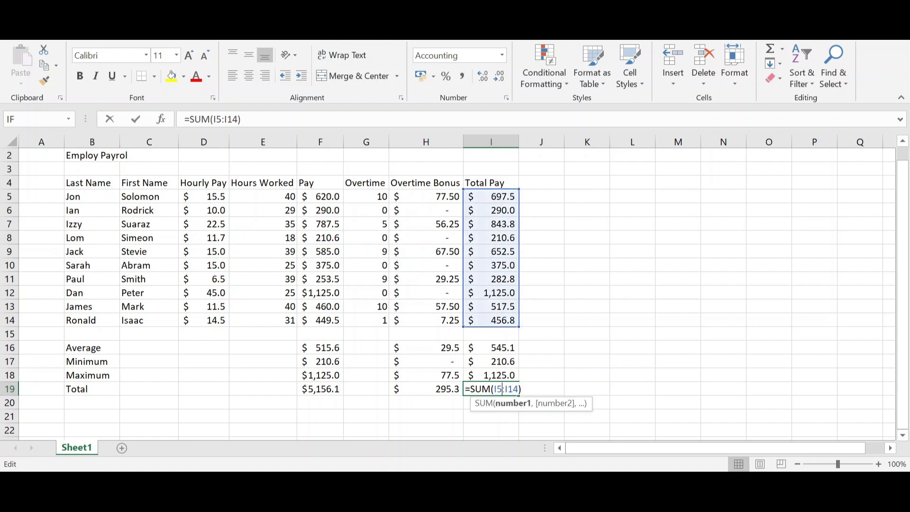
key("Return")
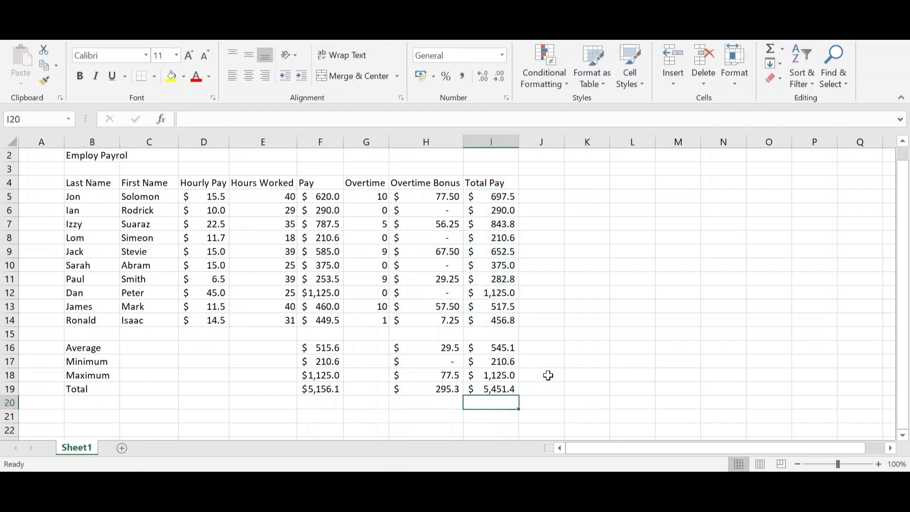
Enter the date 01-Mar in cell H2 above the Overtime Bonus header
scroll(534, 367, "up", 1)
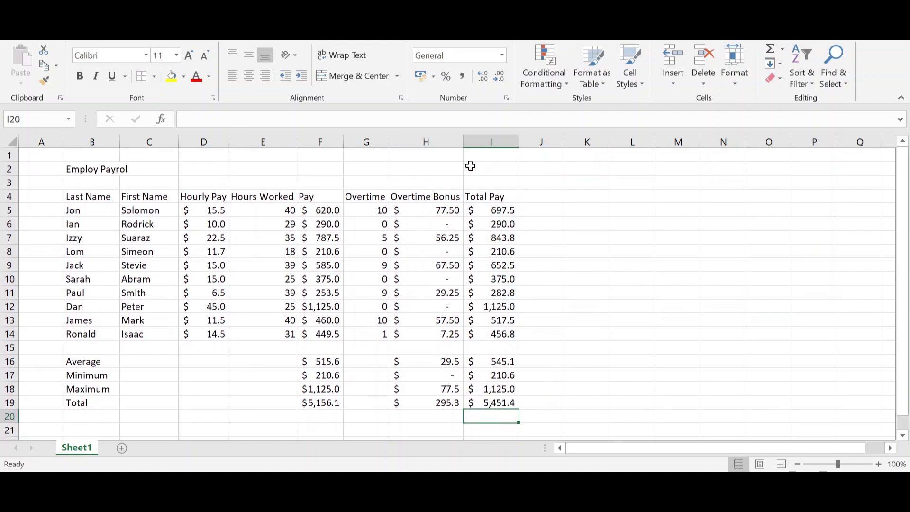
left_click(446, 173)
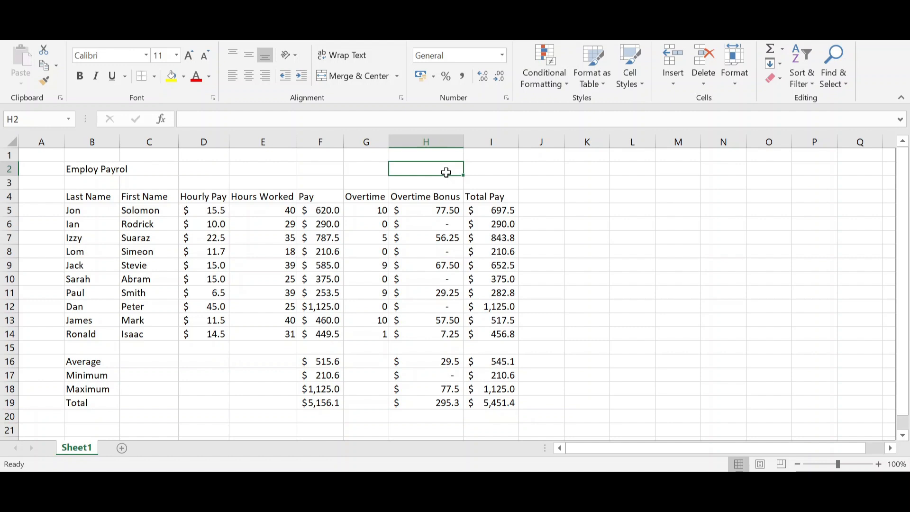
type("1/MArch")
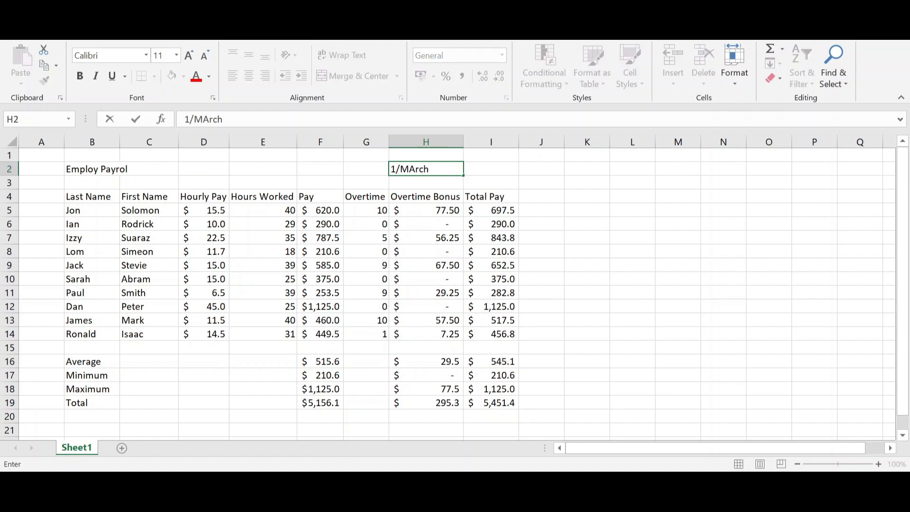
key("Return")
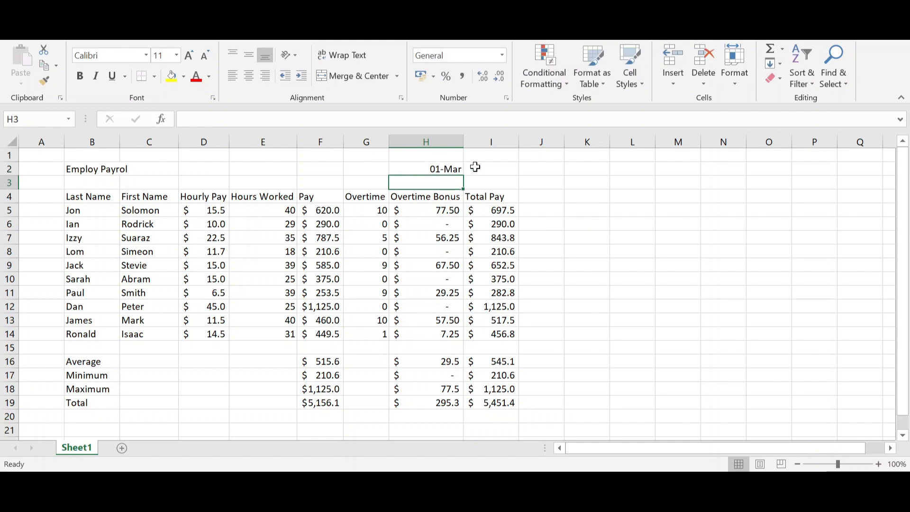
Merge cells H2:I2 and right-align the date in the merged cell
left_click_drag(450, 169, 498, 169)
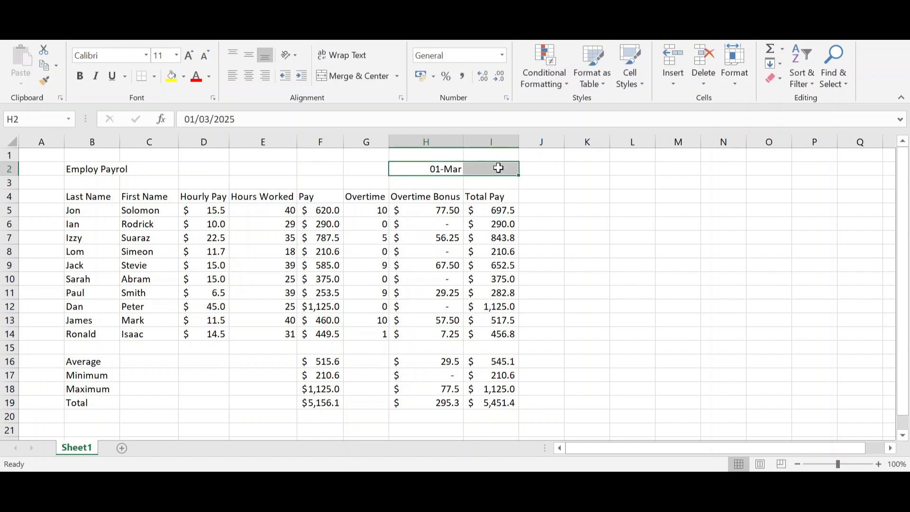
left_click(370, 75)
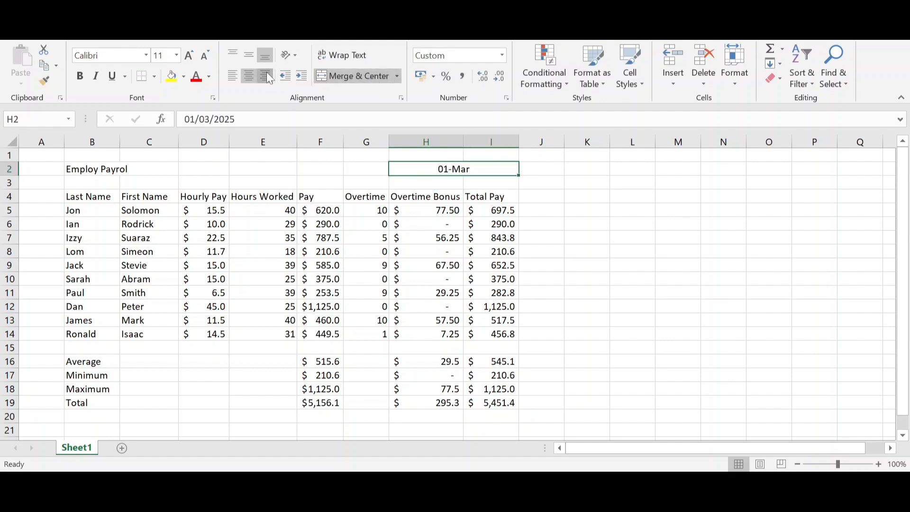
left_click(266, 75)
left_click(569, 236)
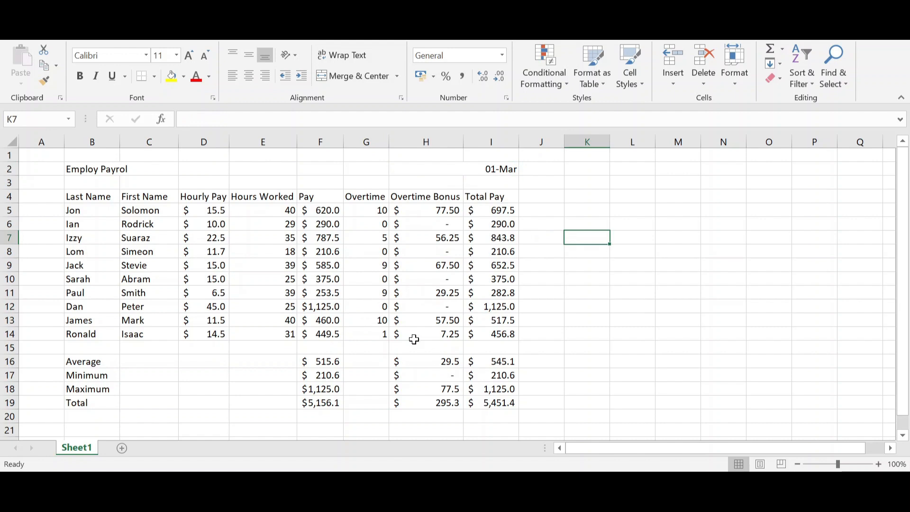
Fill the header row B4:I4 with light blue and make its text bold
left_click_drag(103, 194, 477, 196)
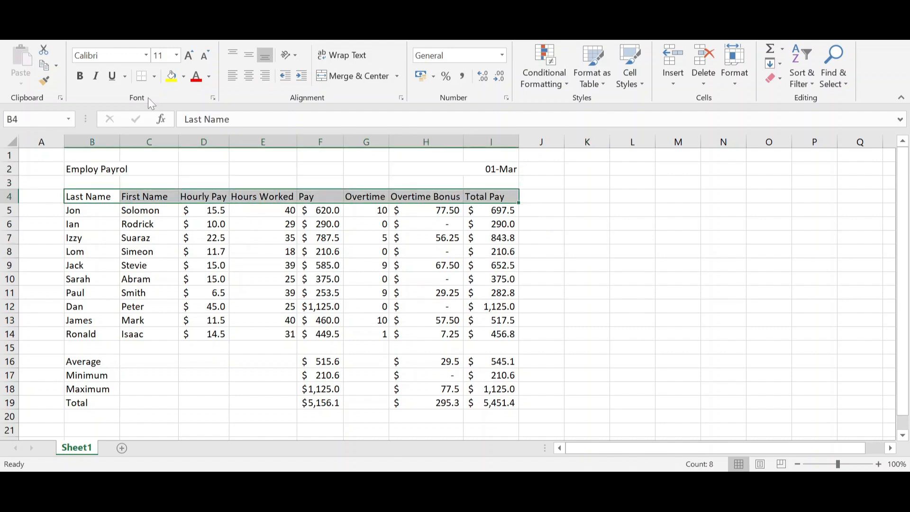
left_click(182, 80)
left_click(214, 135)
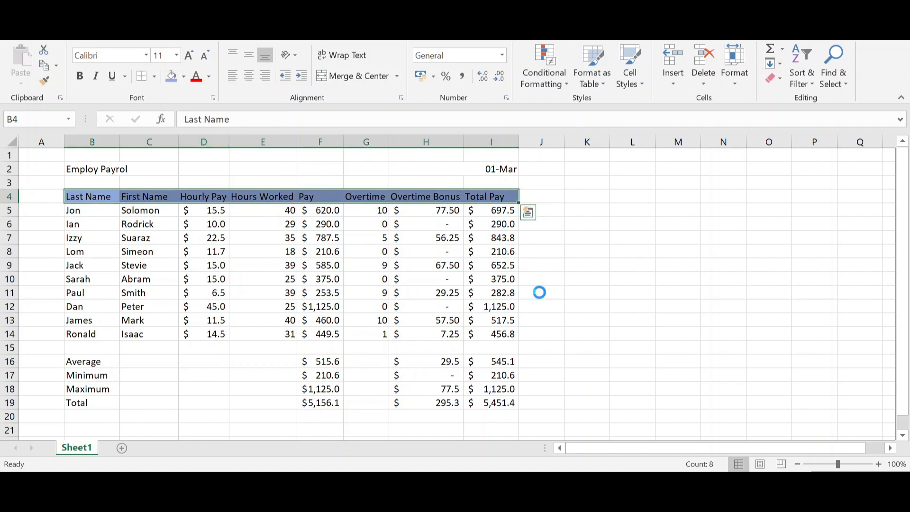
left_click(629, 281)
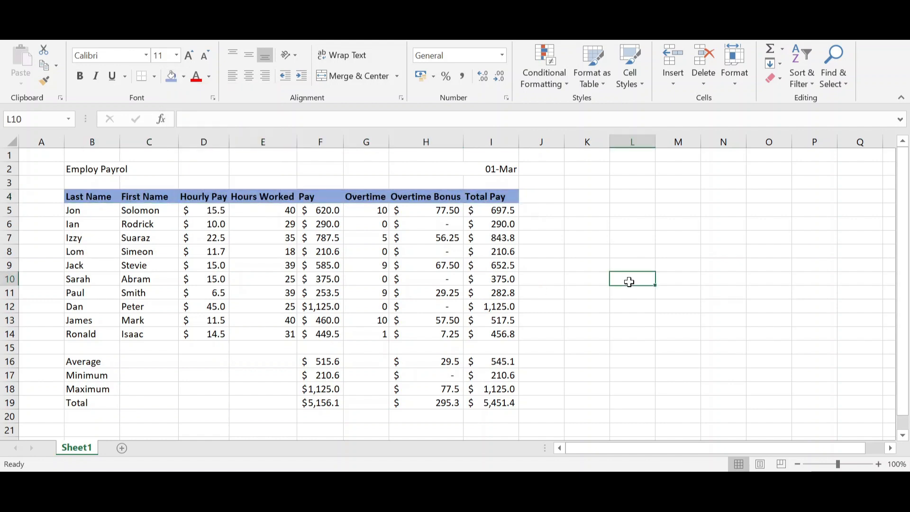